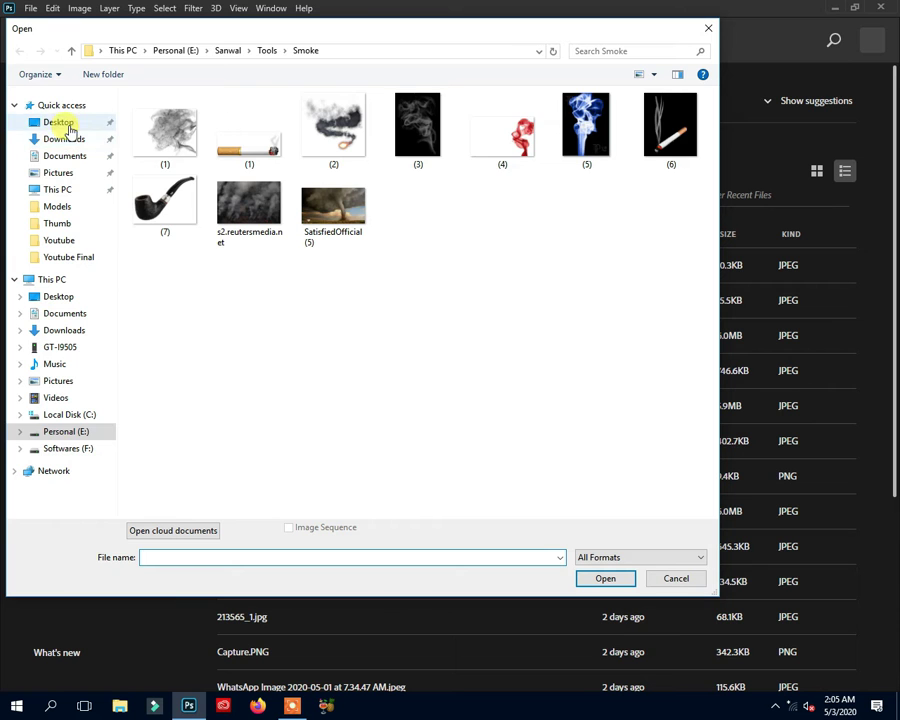
Step: Show the Desktop folder in the Open dialog, with the hoodie and street-lights photos
click(62, 124)
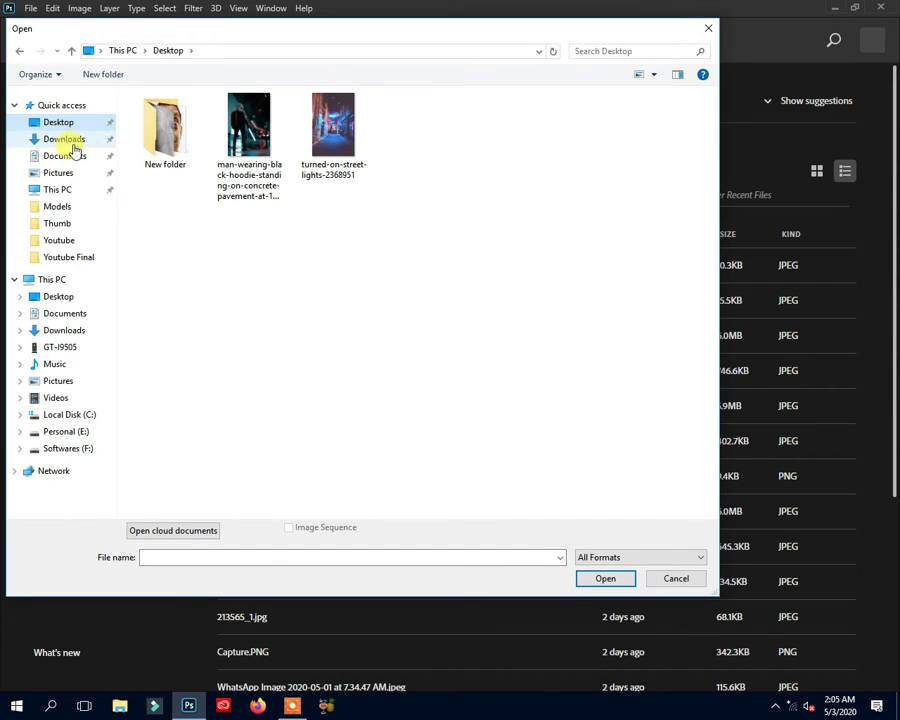
Step: Open SatisfiedOfficial.jpg from the Downloads folder
click(66, 139)
click(497, 122)
double_click(497, 122)
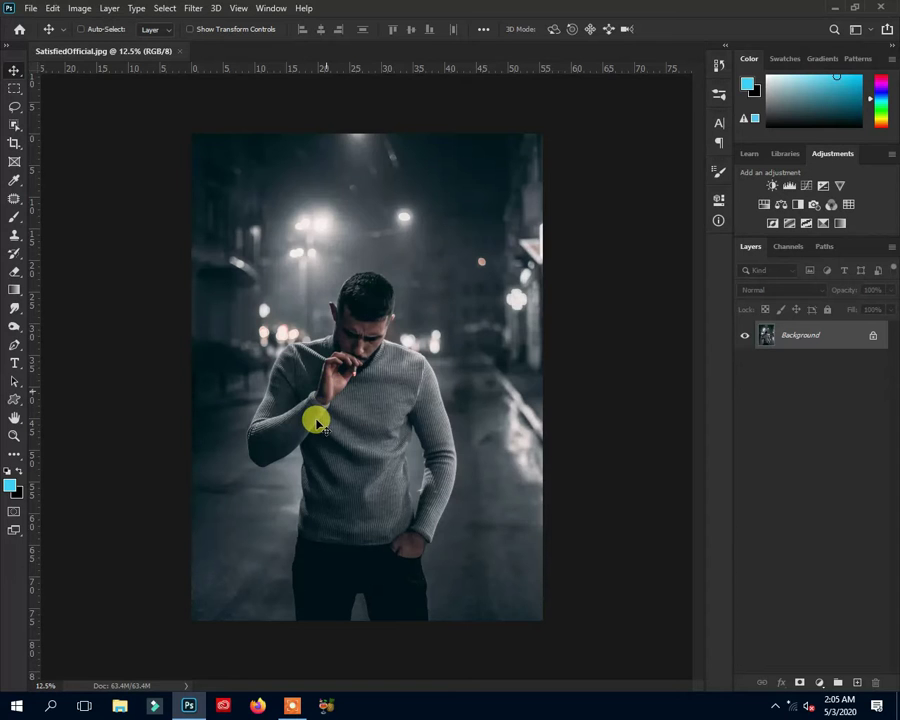
Step: Zoom in on the man's leg edge and begin tracing his outline with the Pen tool
mouse_move(329, 396)
mouse_down()
mouse_move(280, 609)
mouse_move(335, 556)
mouse_up()
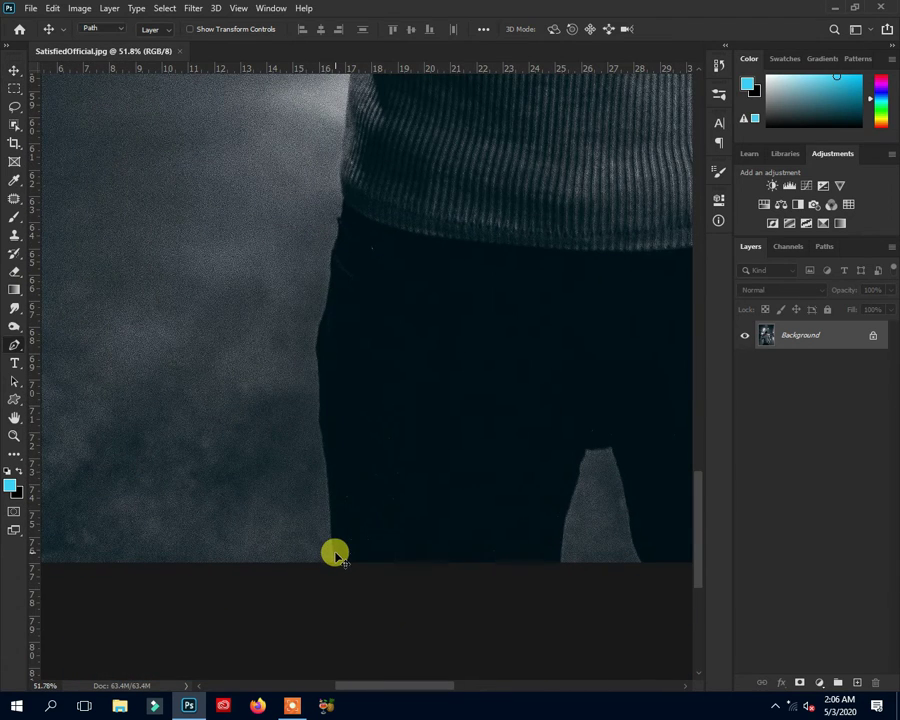
drag(335, 556, 333, 562)
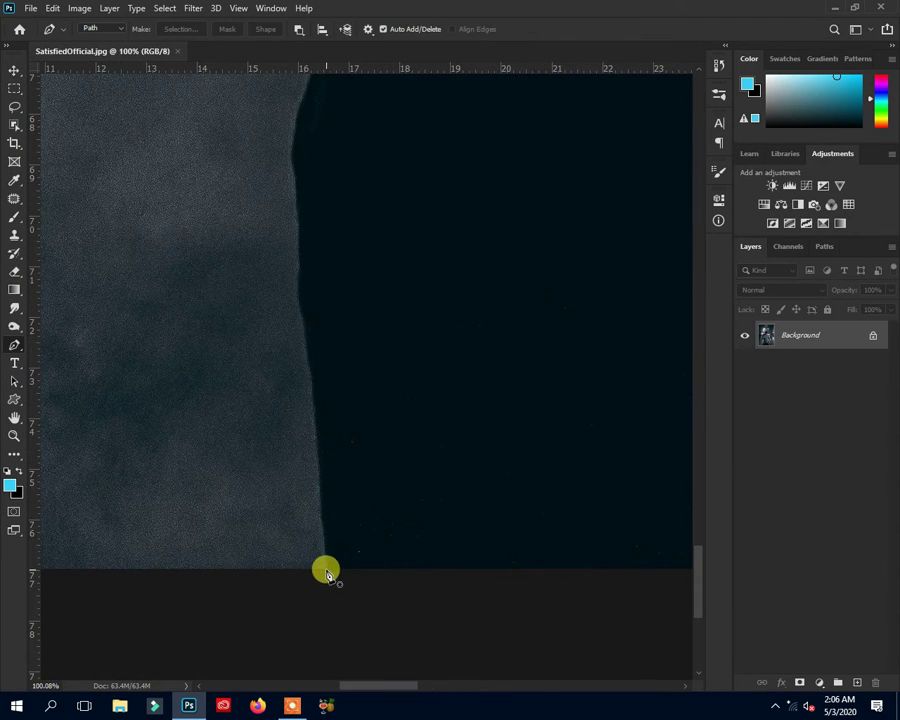
click(315, 405)
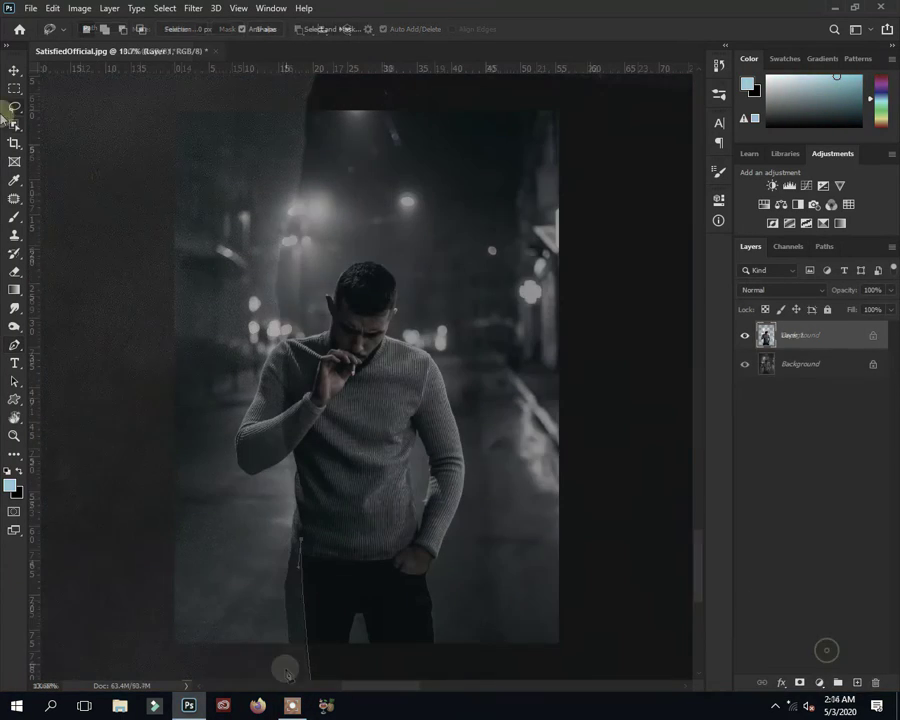
Step: Check the cutout by toggling Background, then bring the street-lights image into SatisfiedOfficial
click(744, 364)
click(744, 364)
click(33, 14)
click(60, 38)
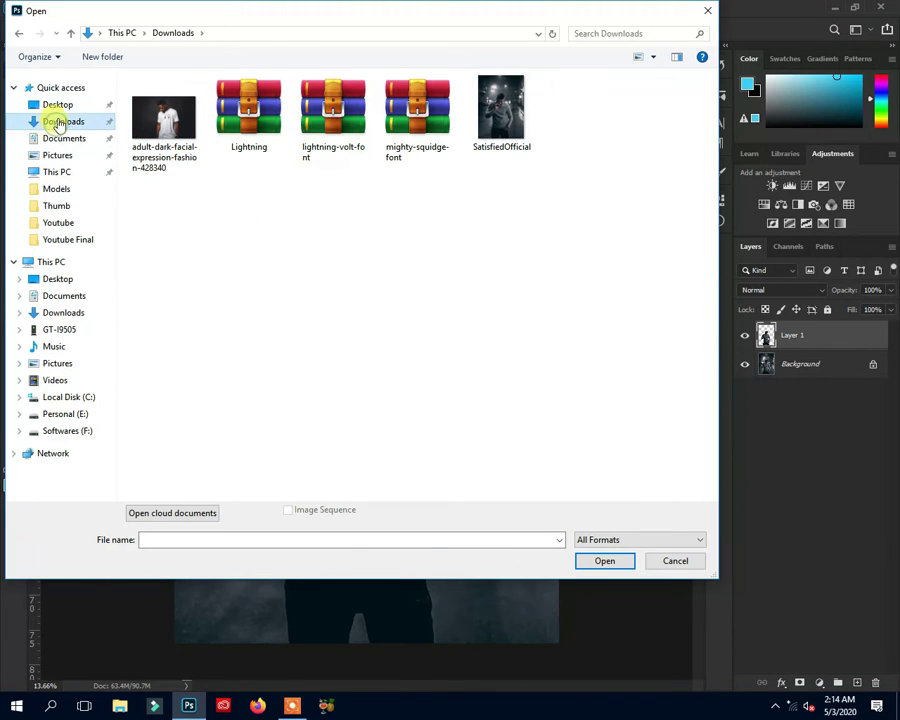
click(57, 104)
double_click(318, 118)
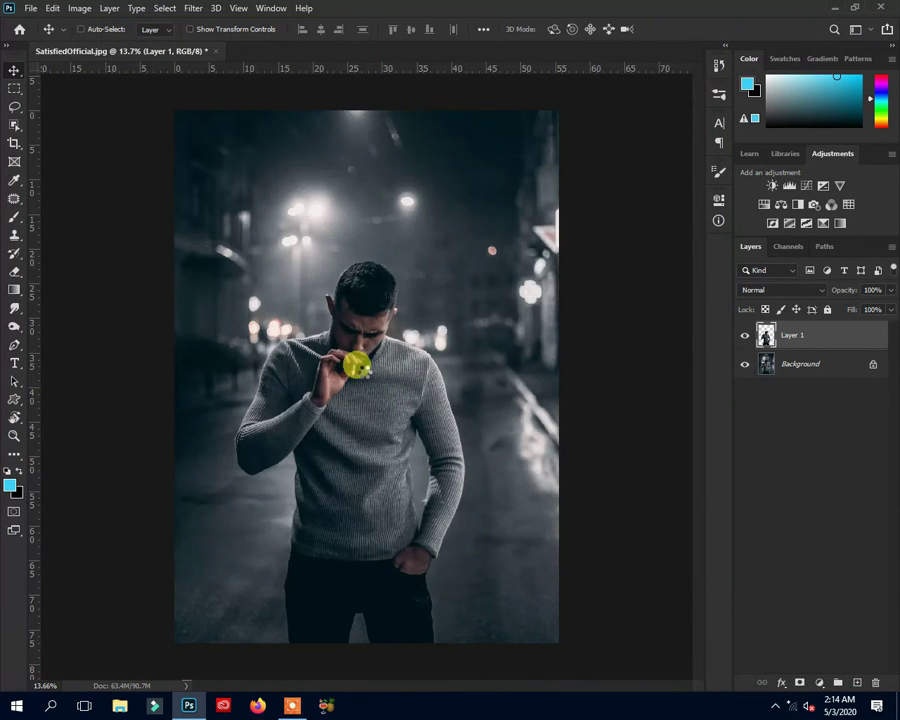
mouse_move(258, 295)
mouse_down()
mouse_move(199, 68)
mouse_move(350, 287)
mouse_move(410, 395)
mouse_up()
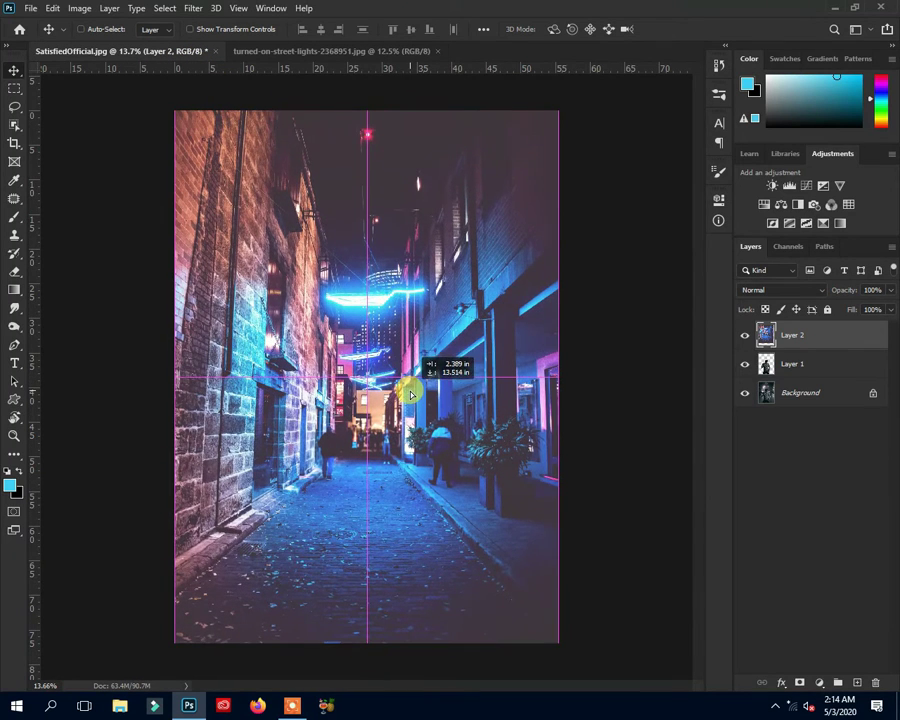
Step: Stack the man's Layer 1 above the alley Layer 2 and select the alley layer
scroll(428, 393, down, 1)
drag(797, 369, 791, 320)
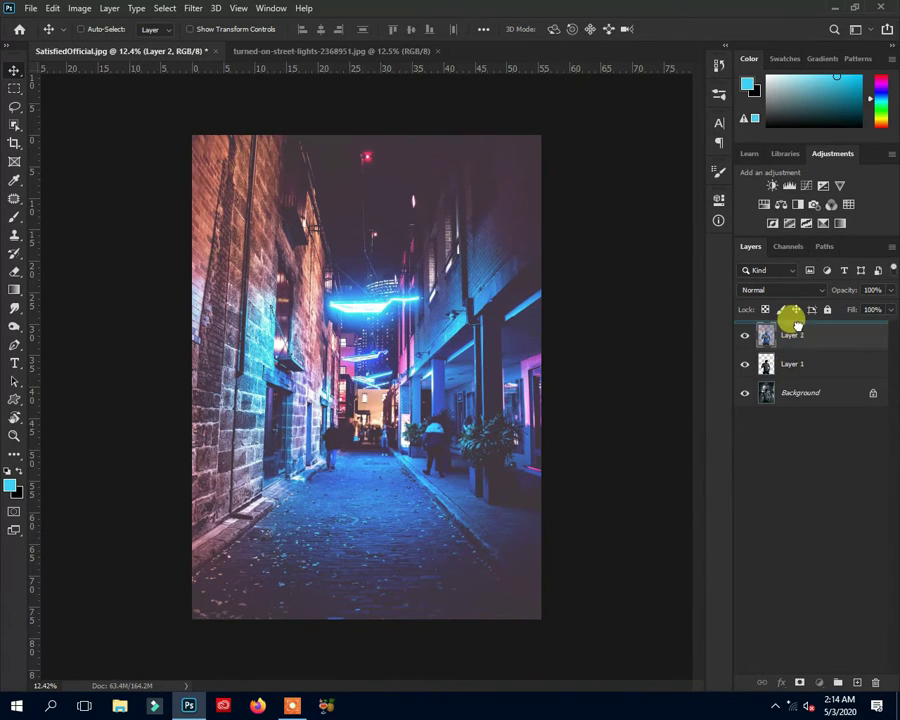
click(790, 363)
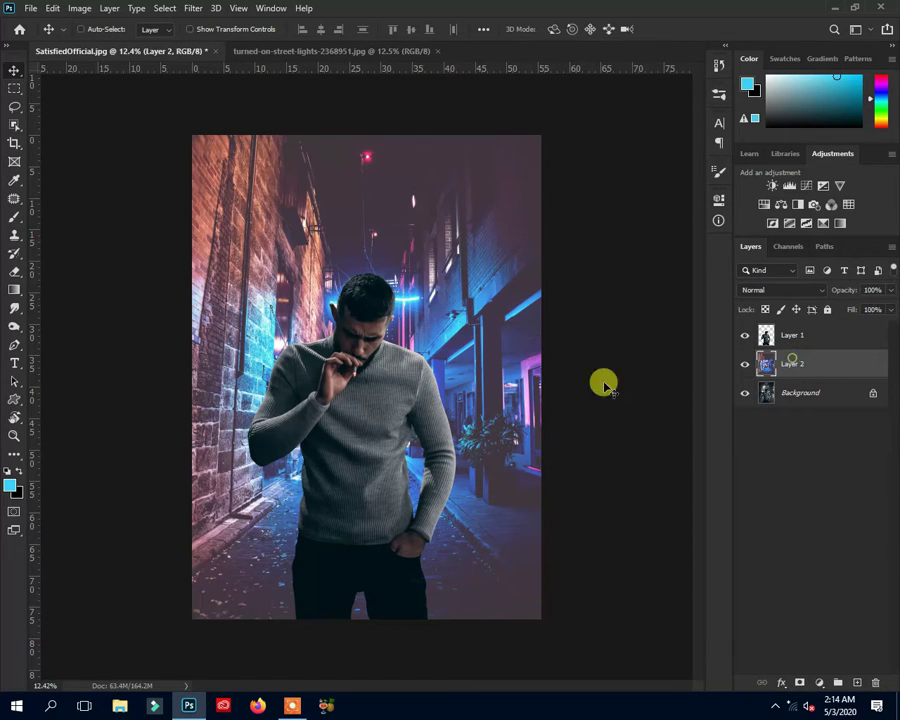
Step: Free-transform the alley image, resizing and centring it behind the man, and apply
scroll(426, 386, down, 1)
scroll(426, 386, down, 1)
key(ctrl+t)
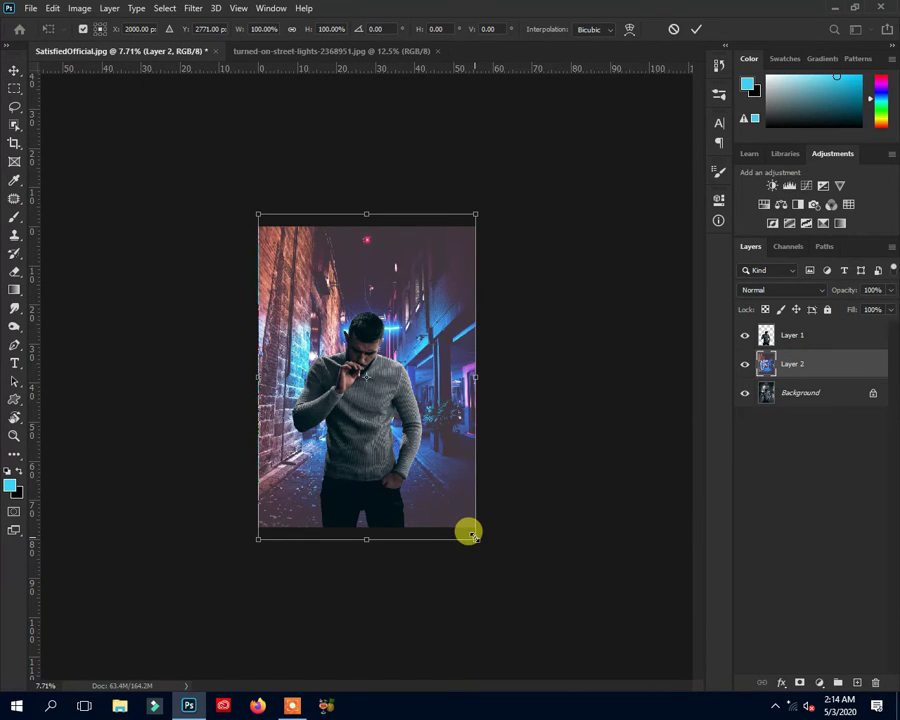
drag(473, 536, 484, 550)
scroll(434, 454, up, 5)
drag(434, 454, 432, 502)
scroll(432, 502, down, 2)
drag(525, 605, 500, 565)
scroll(370, 452, up, 3)
drag(376, 422, 388, 402)
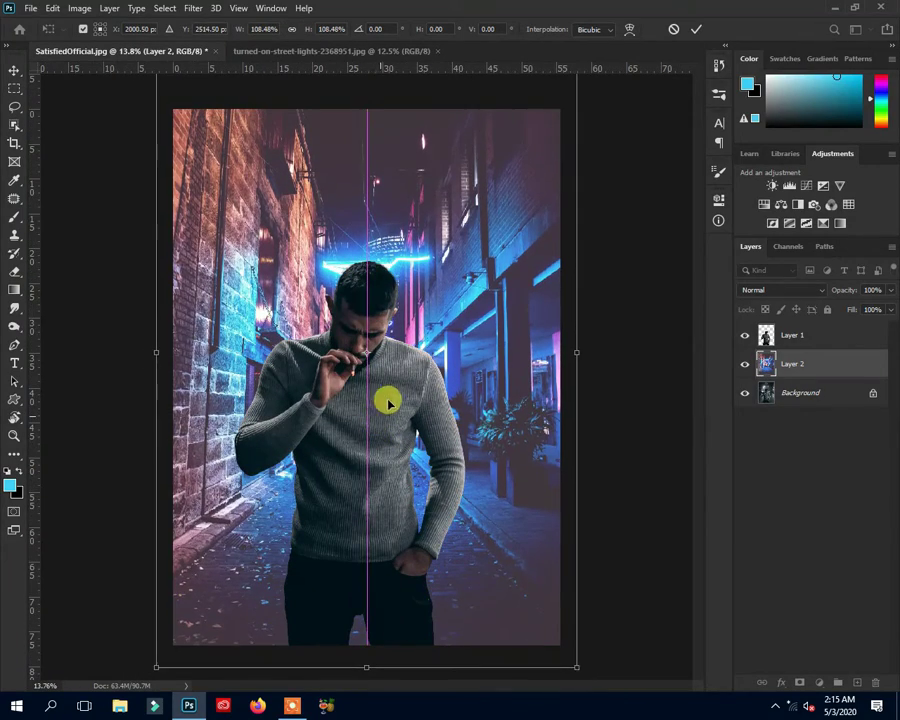
key(Return)
scroll(418, 345, down, 1)
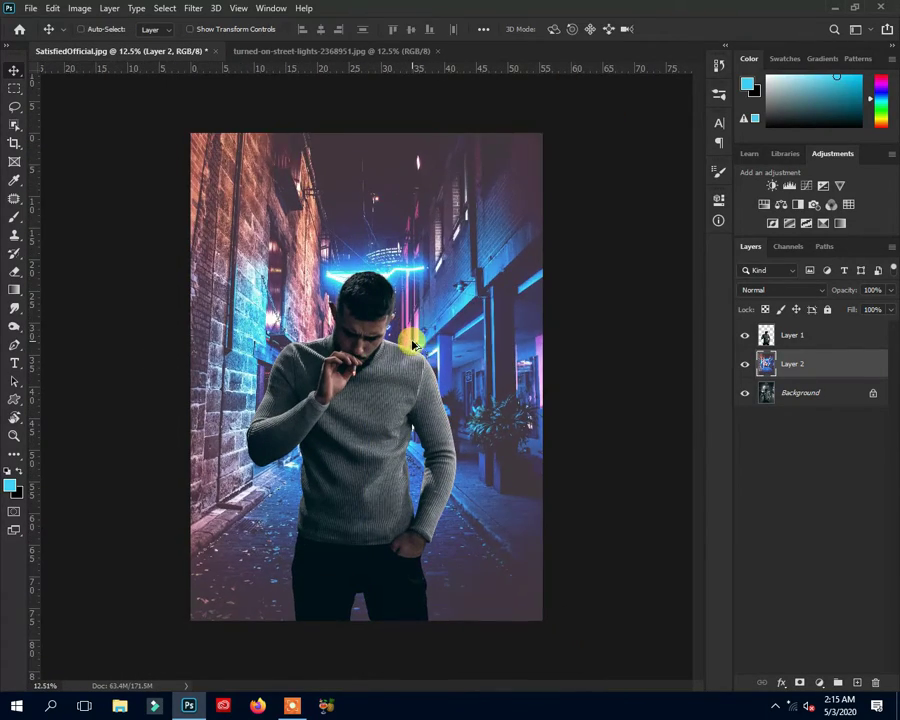
Step: Rescale the alley to about 109.82% to fill the canvas, nudge it down, and commit
key(ctrl+t)
scroll(428, 414, down, 2)
drag(462, 496, 436, 480)
drag(464, 307, 462, 317)
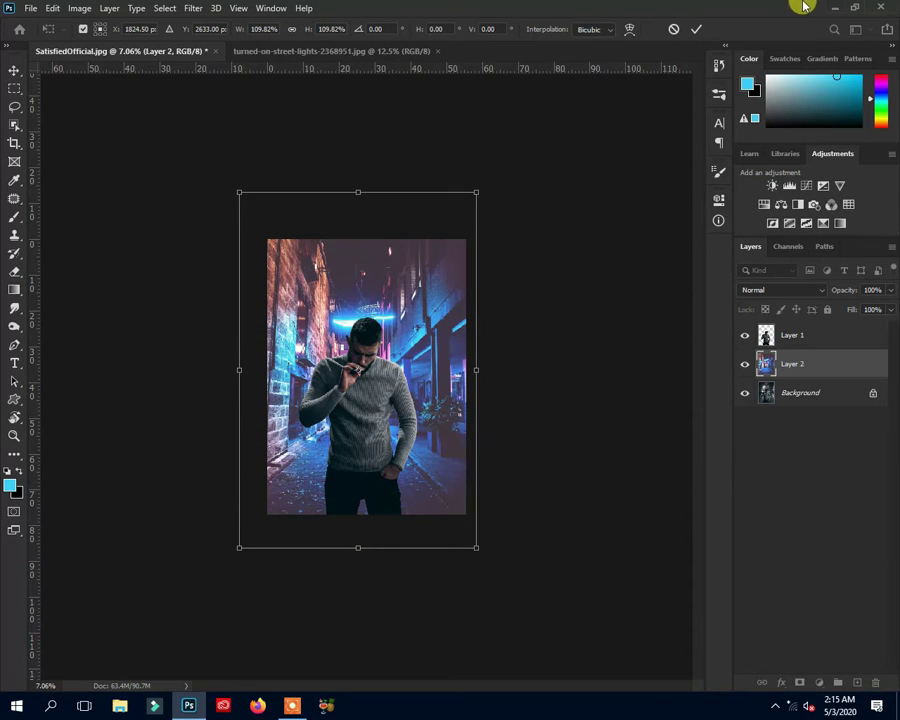
click(696, 26)
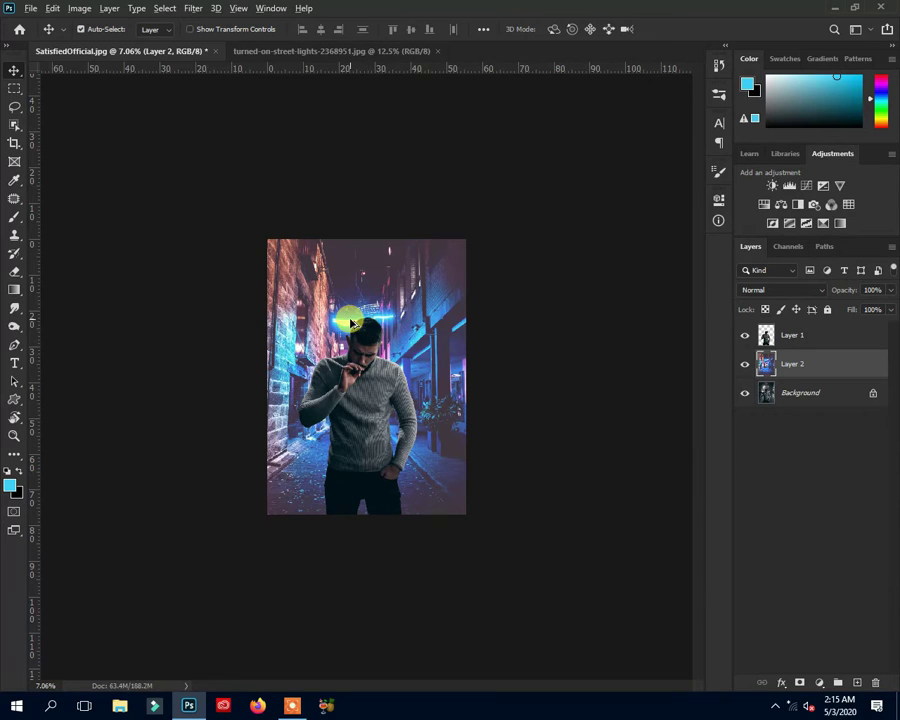
key(ctrl+plus)
Step: Add a Color Balance layer clipped to the man, midtones red +12 and blue +26
click(790, 334)
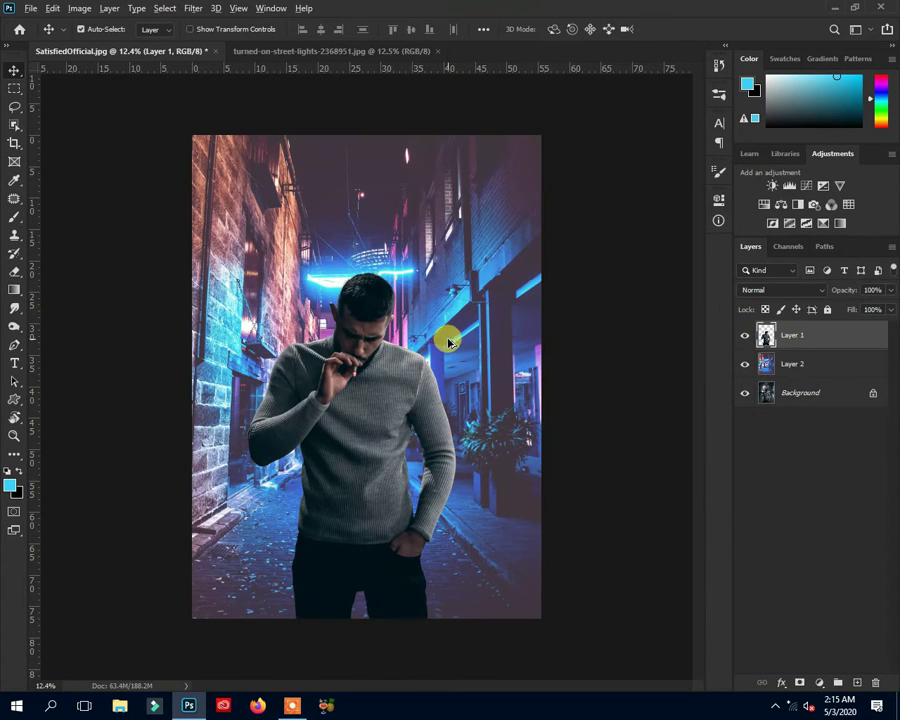
click(780, 204)
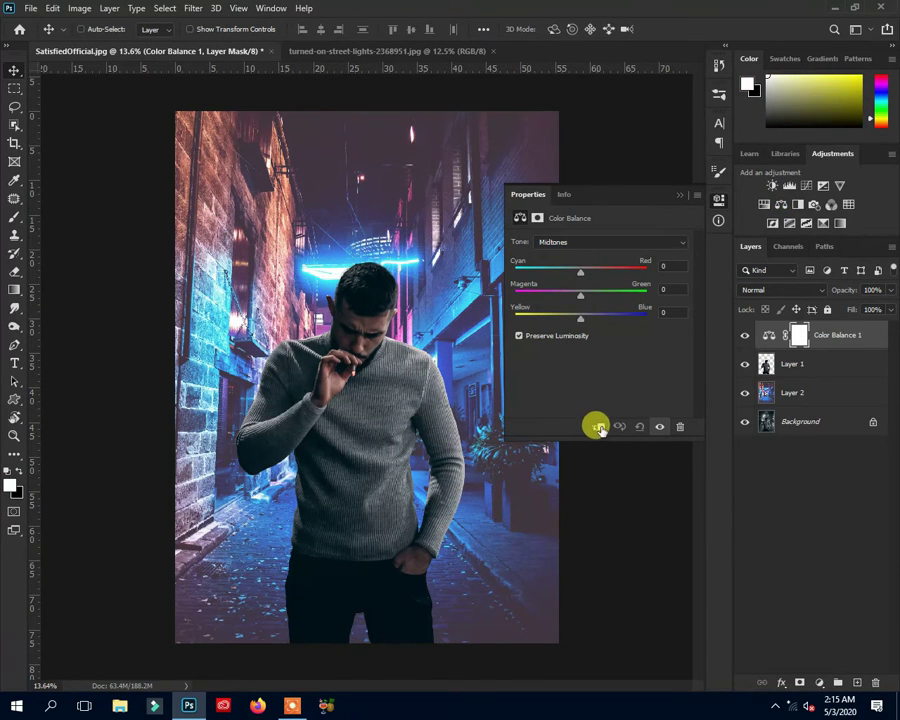
click(598, 427)
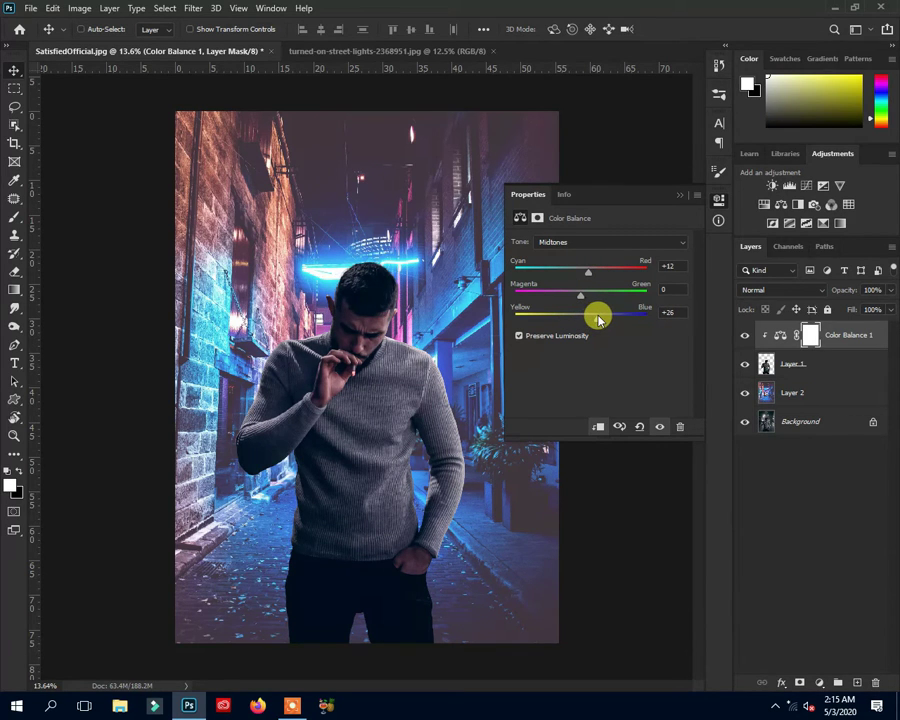
click(682, 196)
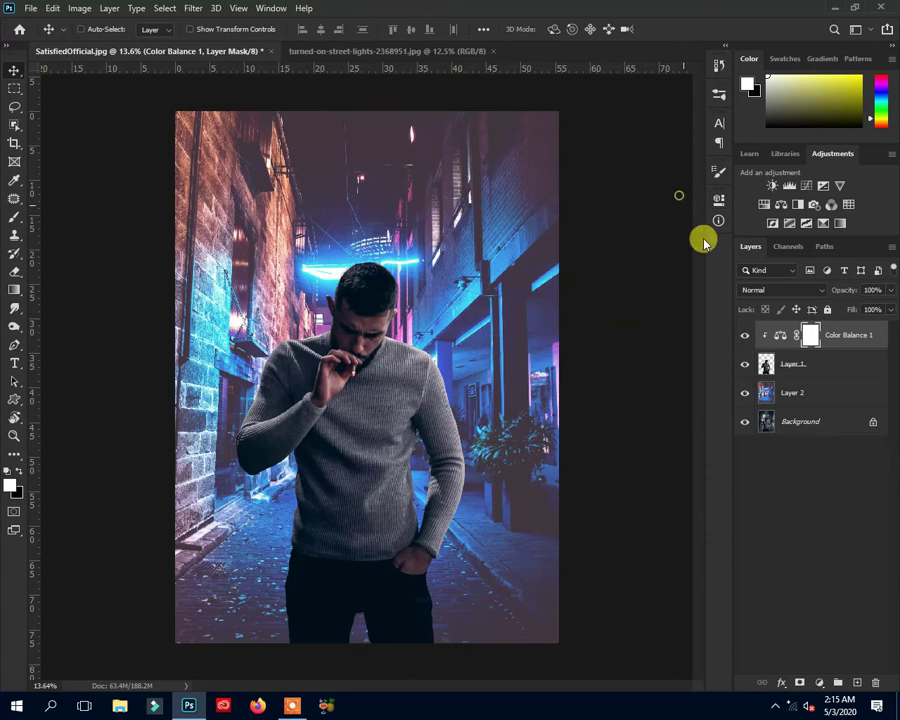
scroll(402, 340, down, 2)
scroll(402, 340, up, 1)
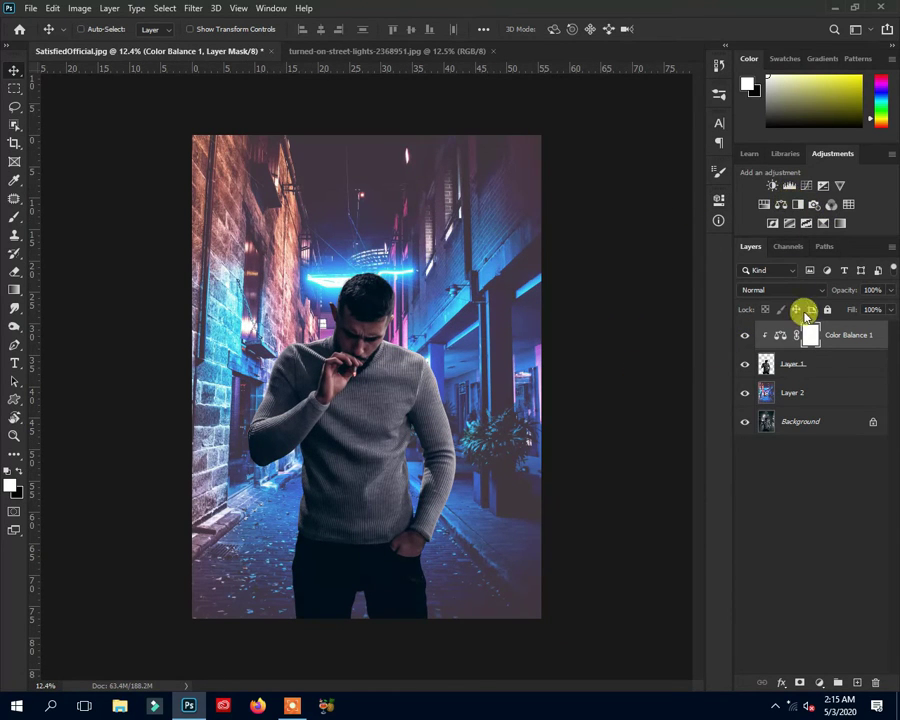
Step: Create a new Layer 3 set to Overlay blending, with the Brush tool active
click(857, 681)
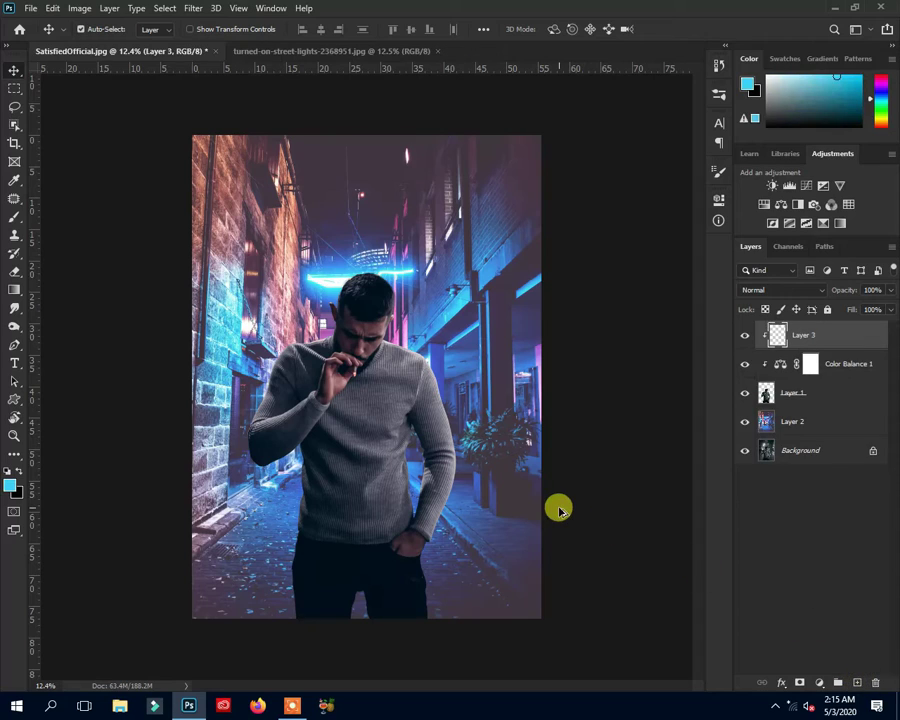
scroll(240, 383, up, 1)
key(b)
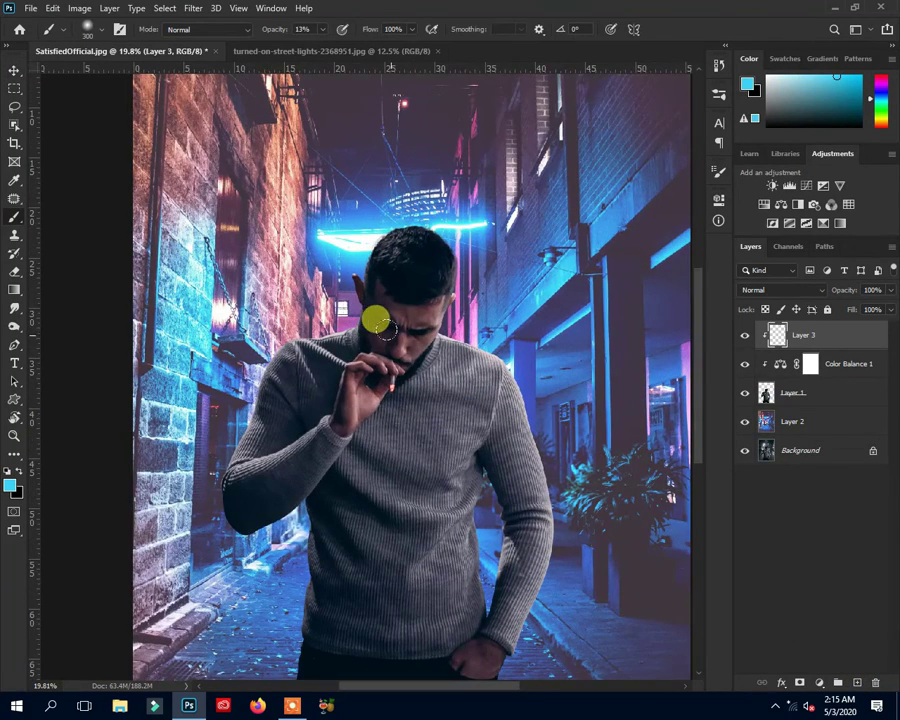
scroll(376, 315, up, 1)
scroll(393, 308, up, 1)
click(752, 290)
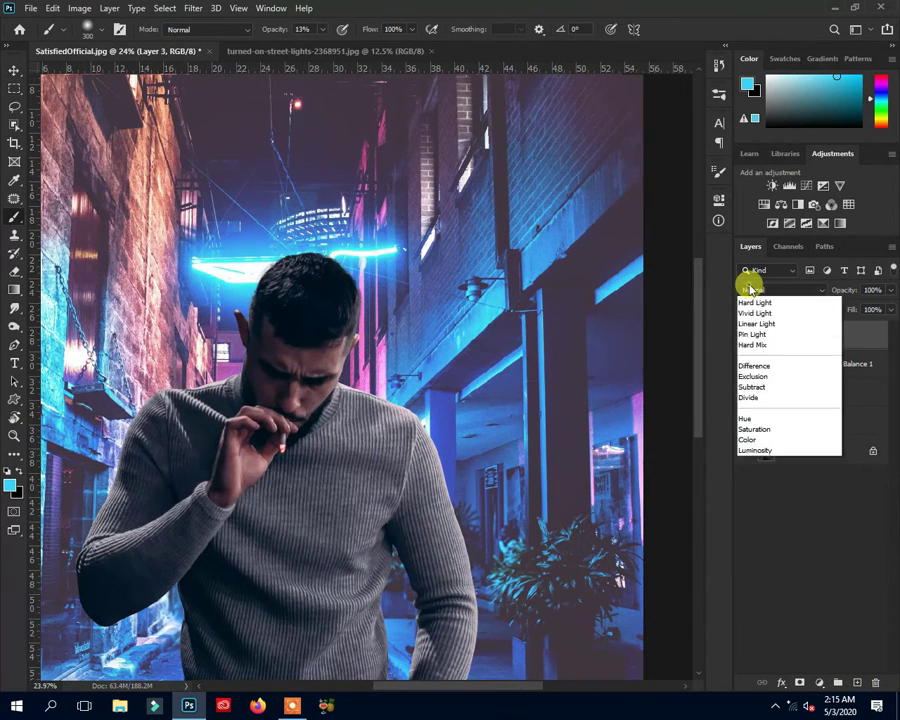
click(751, 460)
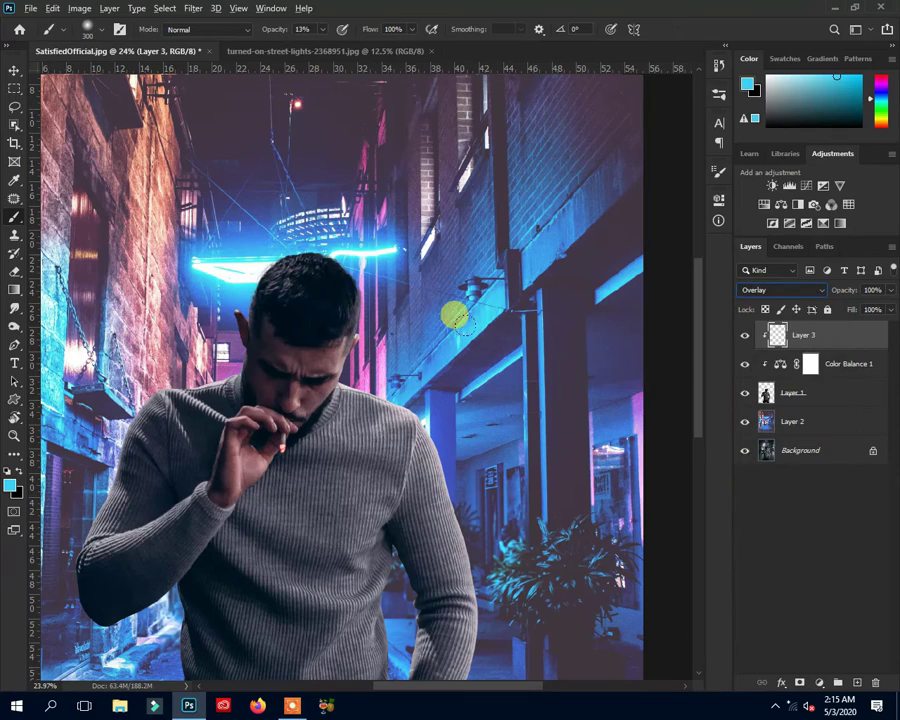
scroll(400, 395, up, 1)
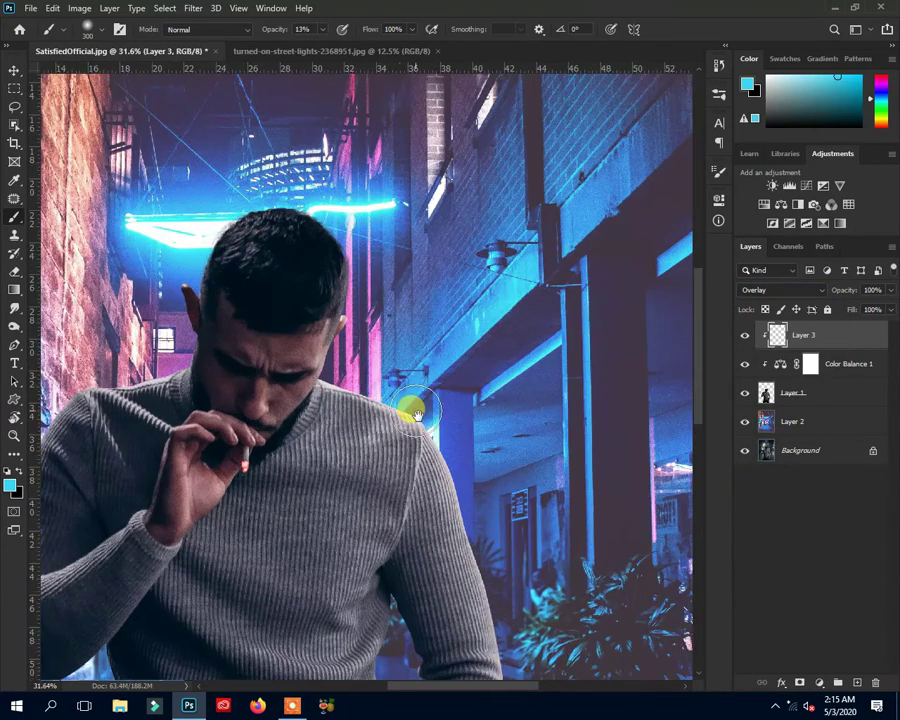
scroll(400, 395, up, 1)
scroll(343, 347, up, 1)
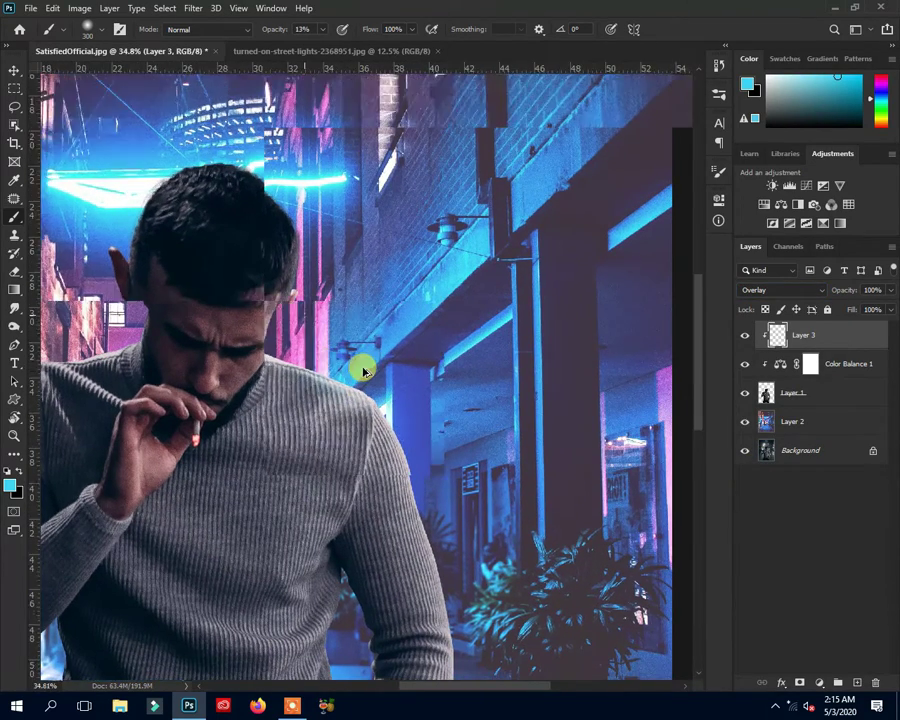
scroll(356, 366, up, 1)
Step: Paint soft cyan light along the man's cheek and neck edge with a smaller brush
key(bracketleft)
key(bracketleft)
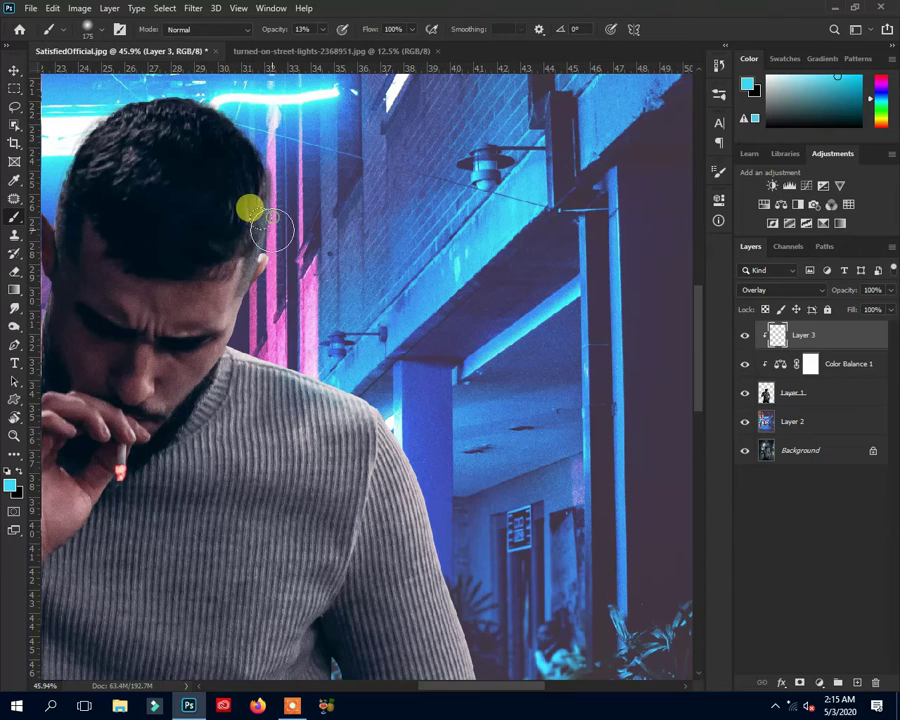
mouse_move(238, 318)
mouse_down()
mouse_move(272, 340)
mouse_move(239, 352)
mouse_move(353, 360)
mouse_move(440, 557)
mouse_move(341, 281)
mouse_move(364, 338)
mouse_move(349, 270)
mouse_move(381, 373)
mouse_move(357, 387)
mouse_move(404, 584)
mouse_move(418, 390)
mouse_move(370, 392)
mouse_move(276, 327)
mouse_move(308, 418)
mouse_move(276, 530)
mouse_move(251, 317)
mouse_move(273, 388)
mouse_move(267, 557)
mouse_move(250, 478)
mouse_move(274, 354)
mouse_move(288, 410)
mouse_move(240, 478)
mouse_up()
key(bracketright)
key(bracketright)
scroll(265, 483, down, 3)
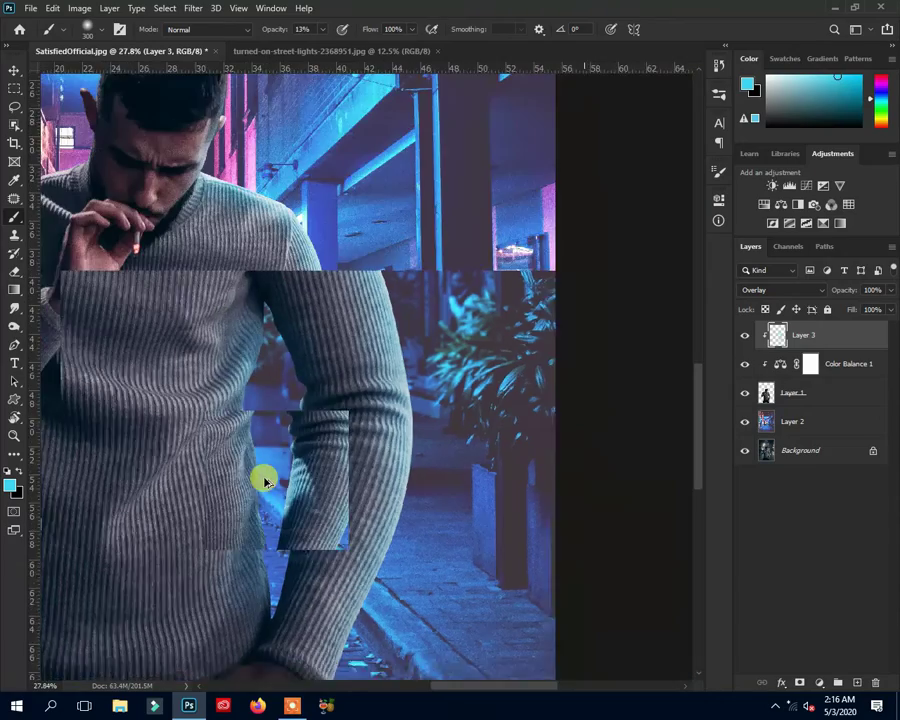
scroll(258, 494, up, 1)
scroll(230, 456, up, 1)
scroll(270, 306, up, 1)
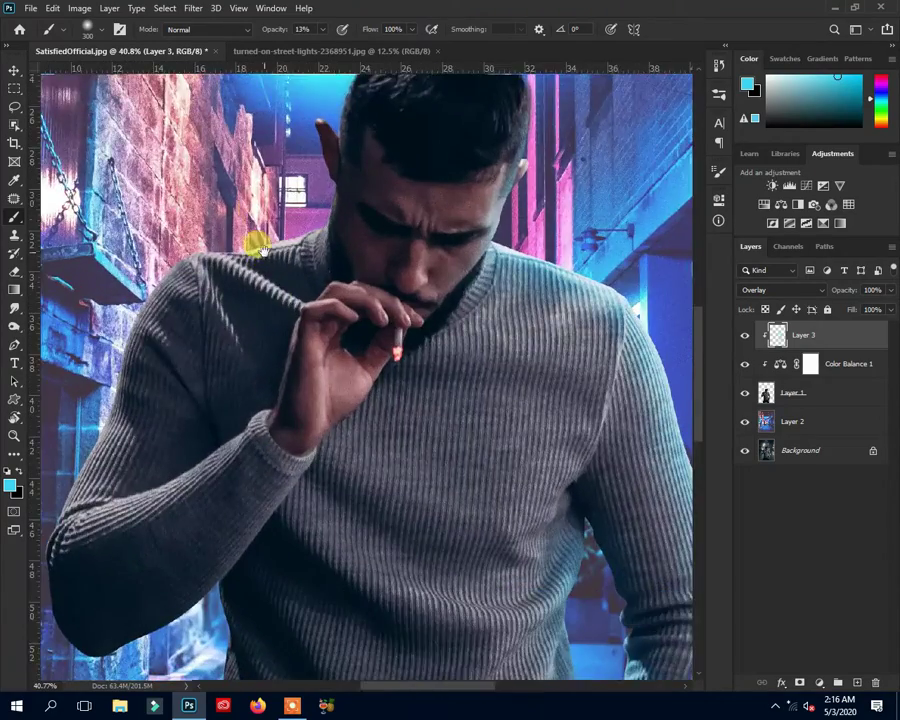
Step: Paint cyan glow across the shoulders, arms and nearby wall while panning around the man
drag(258, 248, 291, 305)
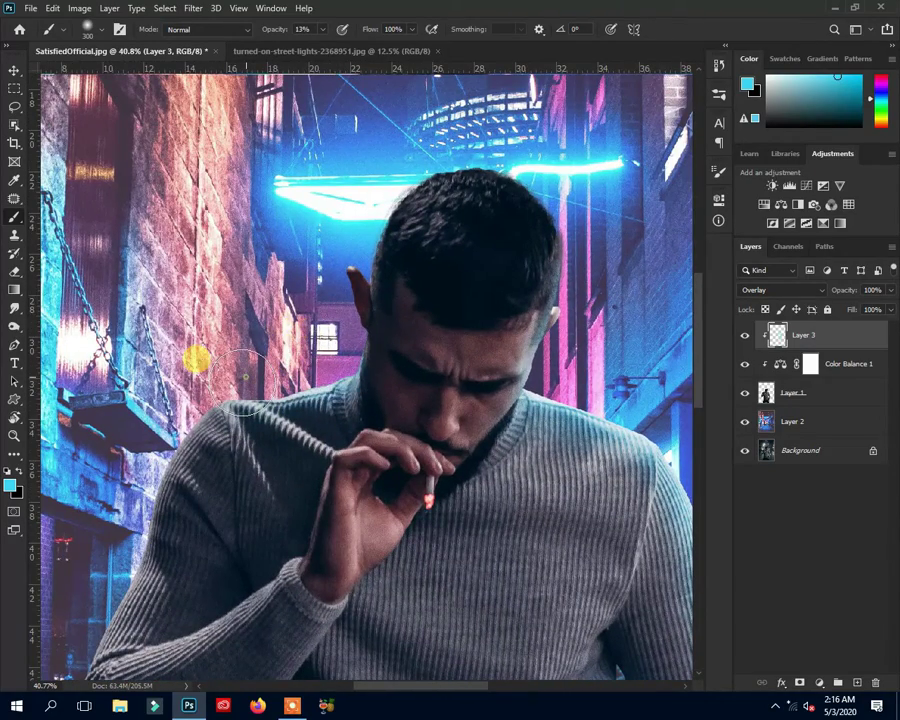
mouse_move(262, 372)
mouse_down()
mouse_move(159, 398)
mouse_move(188, 378)
mouse_move(137, 380)
mouse_up()
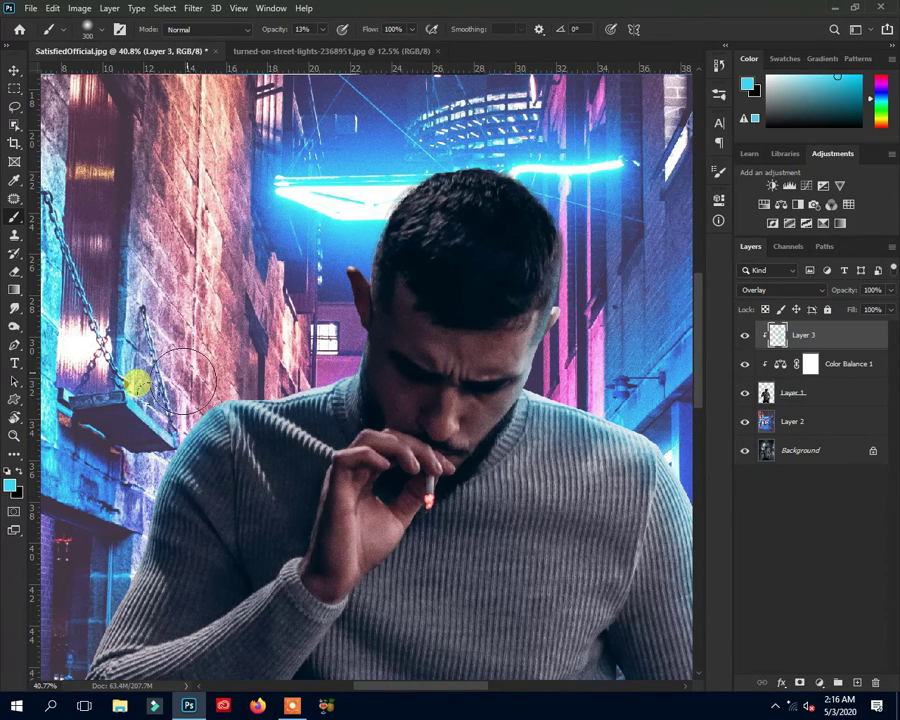
drag(140, 525, 240, 383)
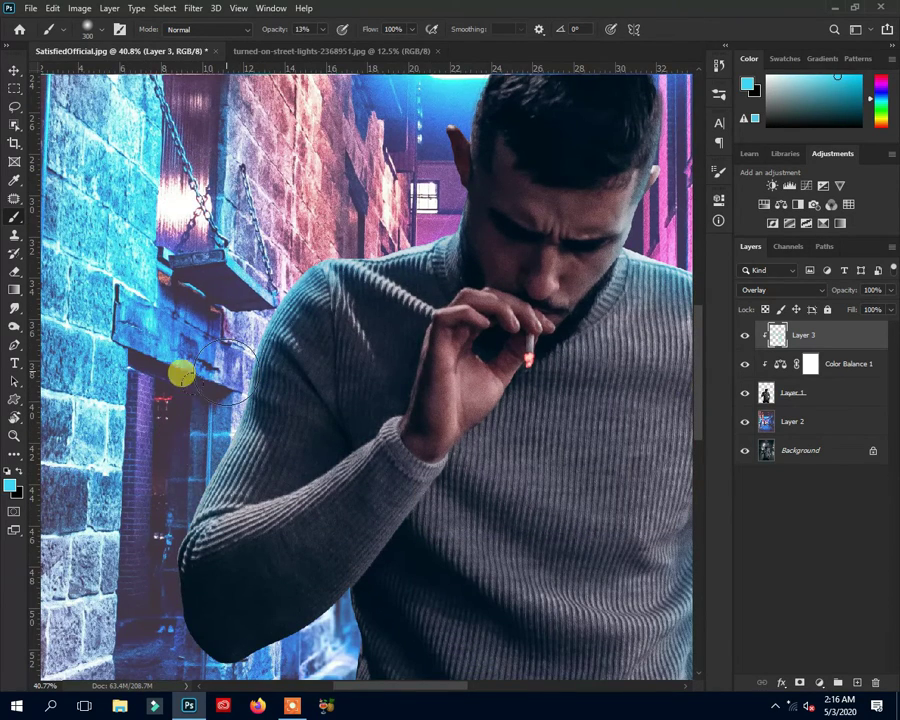
drag(226, 586, 274, 406)
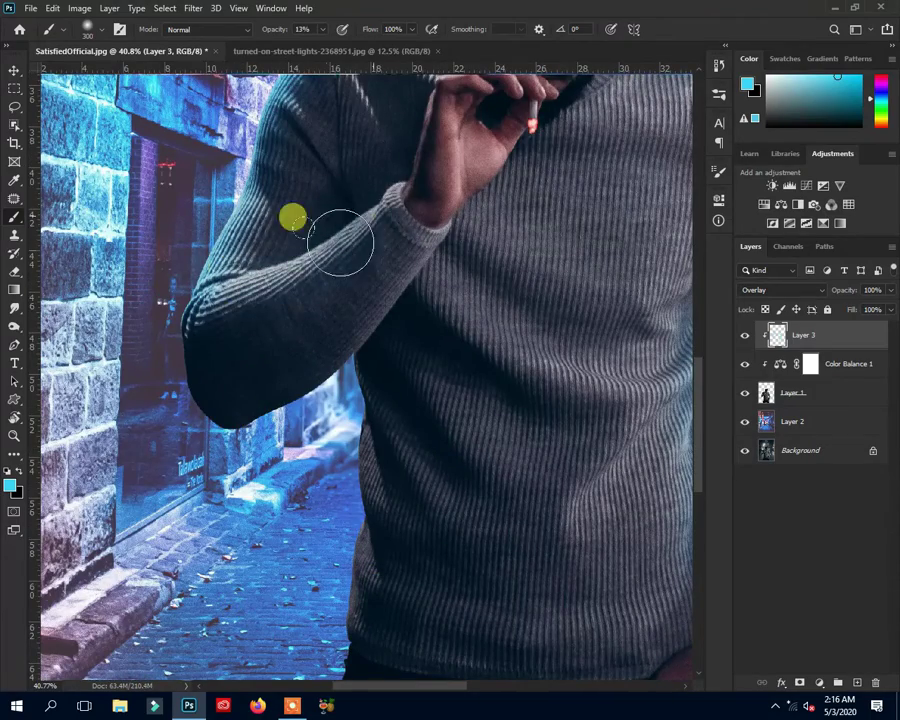
drag(475, 97, 325, 397)
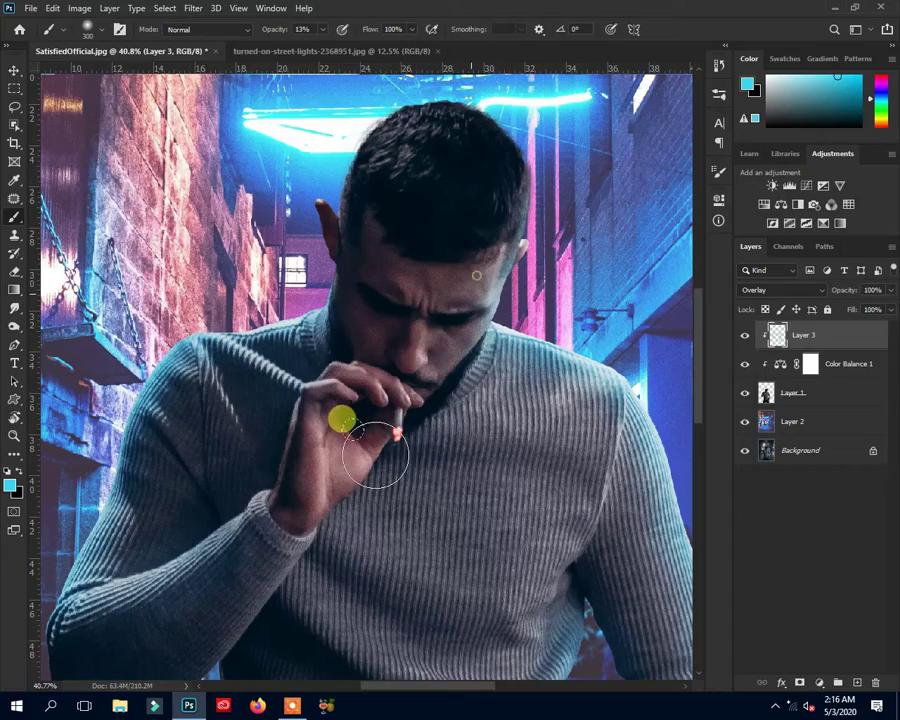
scroll(382, 468, down, 3)
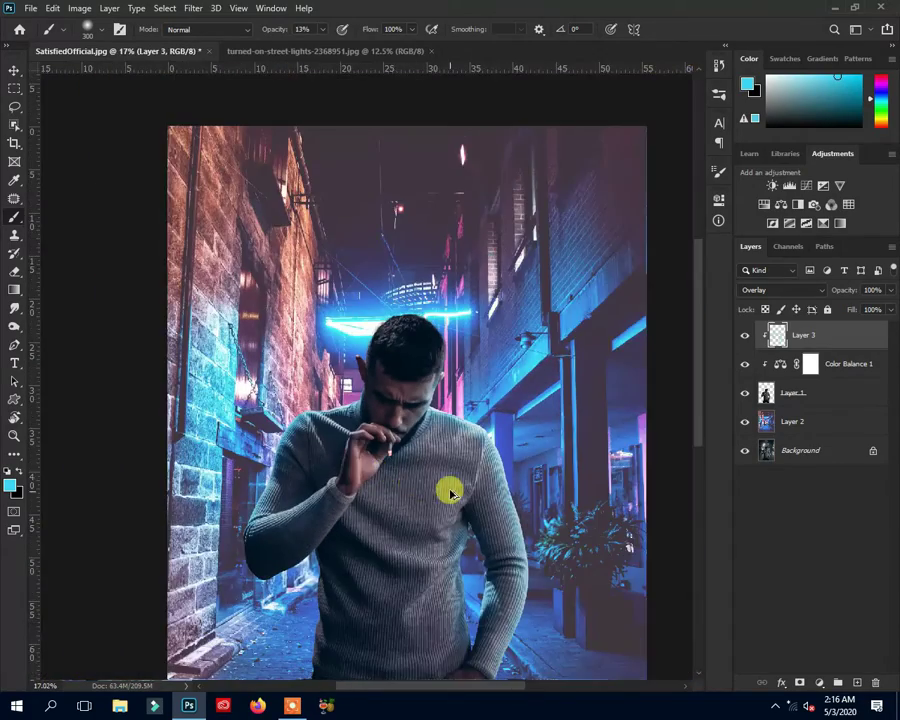
scroll(440, 480, up, 2)
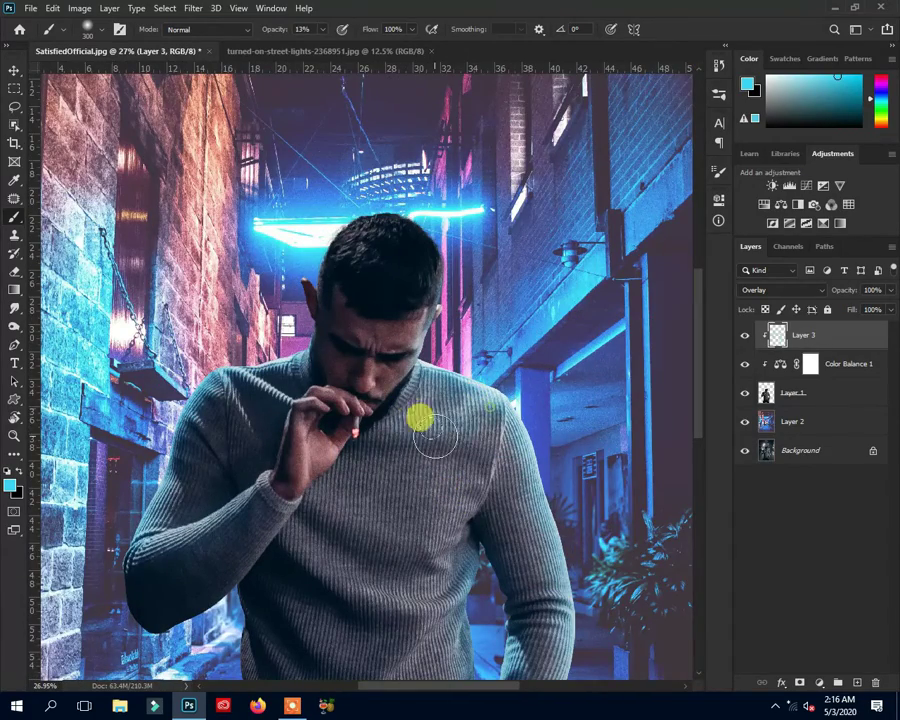
drag(527, 560, 460, 350)
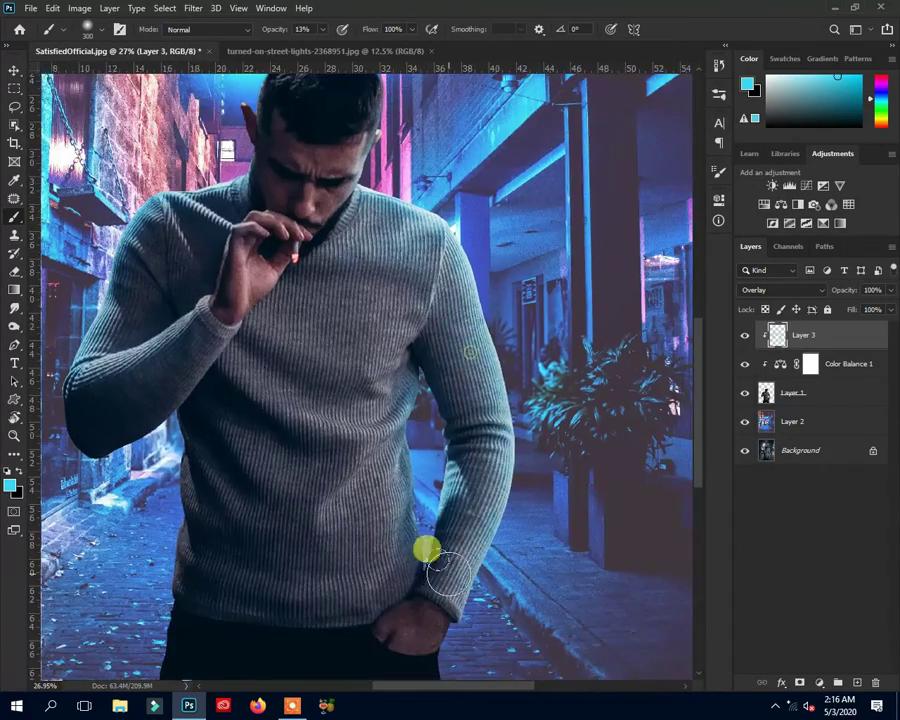
drag(268, 232, 348, 362)
scroll(412, 420, down, 1)
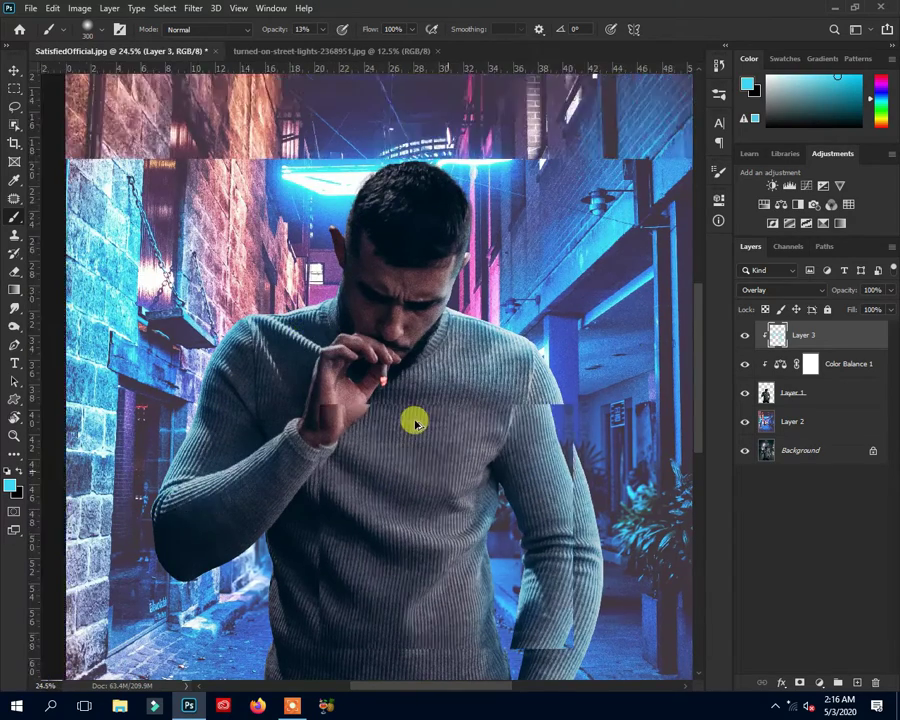
scroll(414, 420, down, 2)
scroll(418, 424, up, 1)
scroll(419, 424, up, 1)
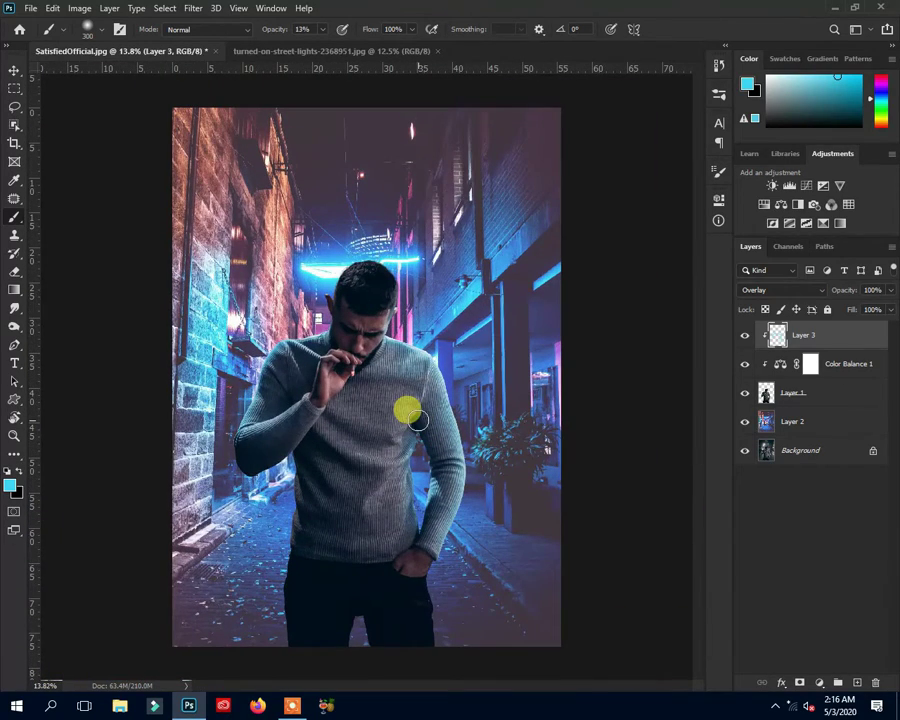
Step: Add an Exposure adjustment clipped above Layer 3 at +0.89, toggling it to compare
click(826, 186)
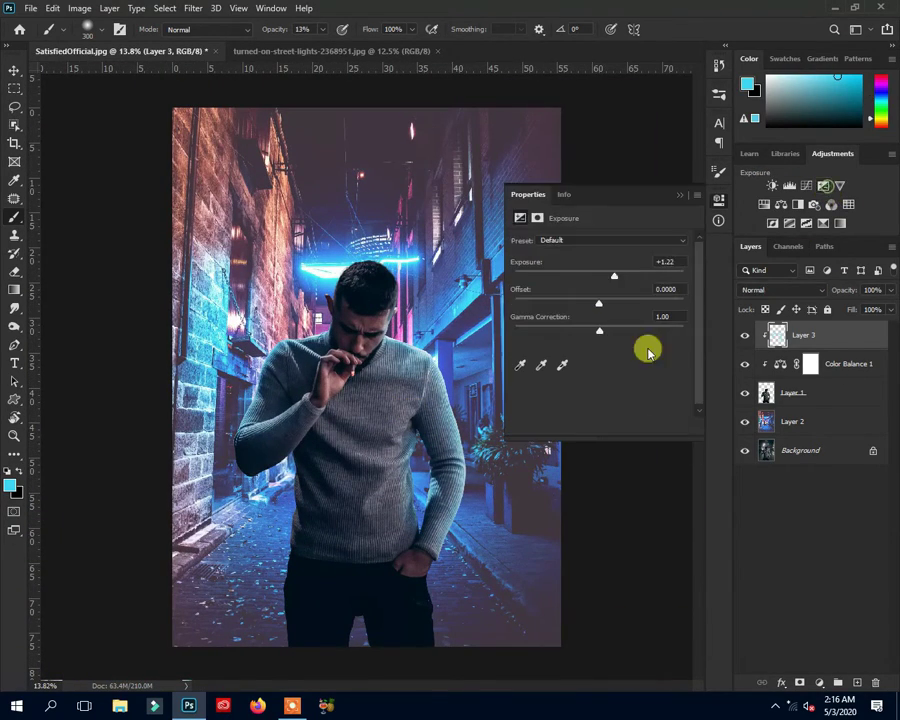
click(595, 427)
mouse_move(600, 279)
mouse_down()
mouse_move(607, 273)
mouse_move(610, 283)
mouse_up()
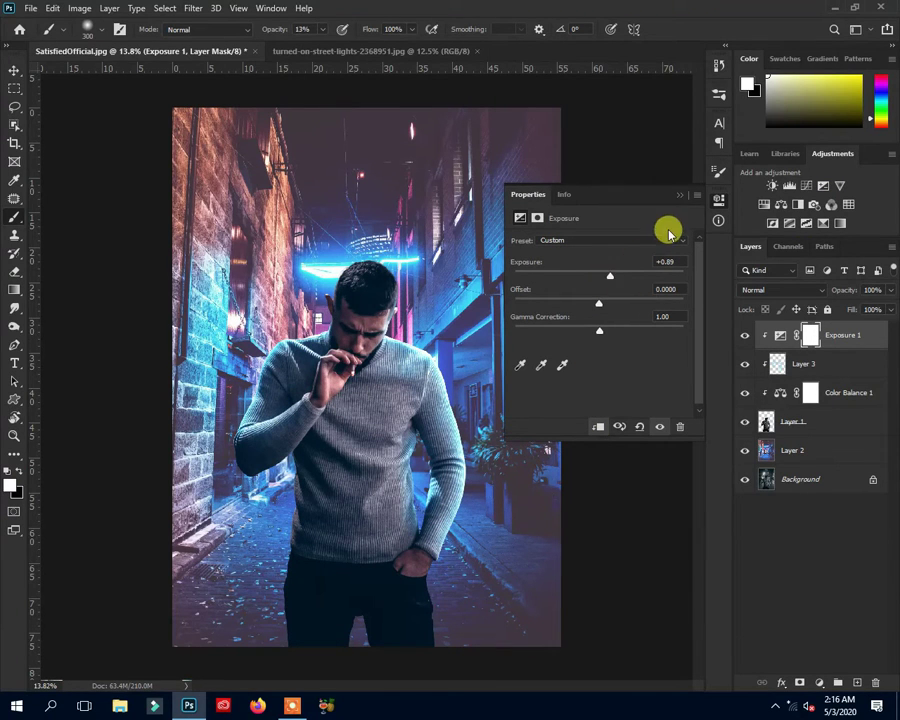
click(718, 199)
click(744, 335)
click(744, 335)
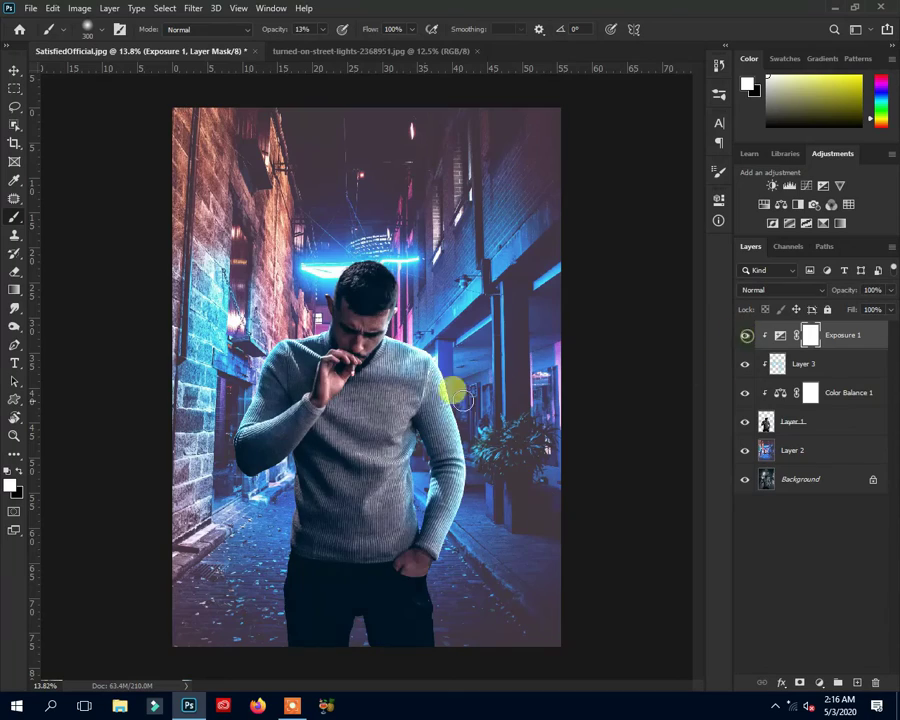
scroll(416, 398, up, 1)
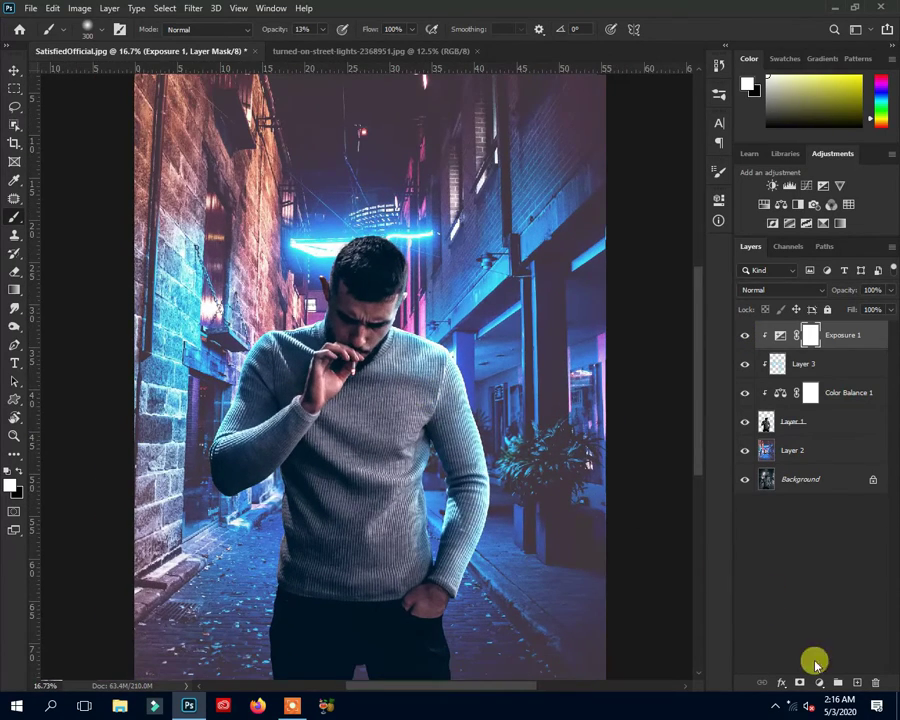
Step: Add Layer 4, paint cyan on the shoulder and forearm, and move it below Exposure 1
click(854, 682)
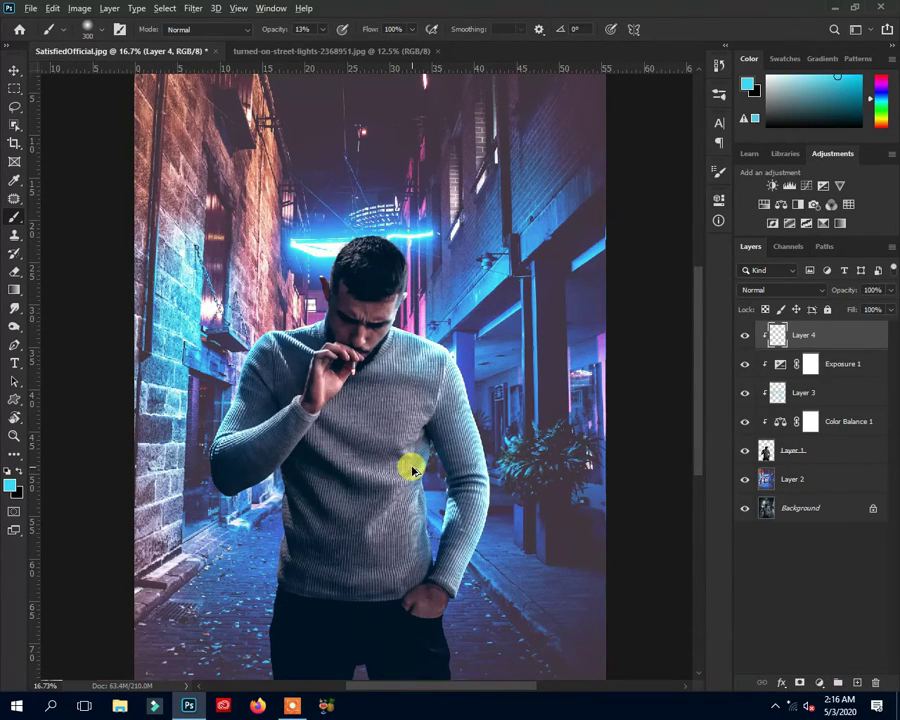
scroll(343, 306, up, 3)
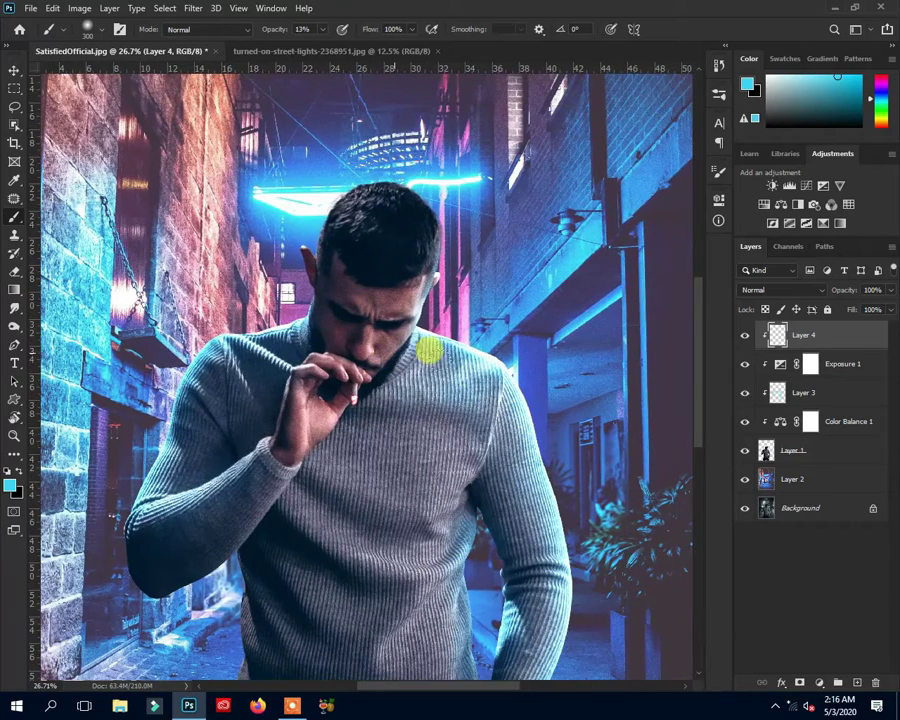
mouse_move(459, 343)
mouse_down()
mouse_move(535, 405)
mouse_move(468, 302)
mouse_up()
drag(497, 598, 518, 593)
click(745, 336)
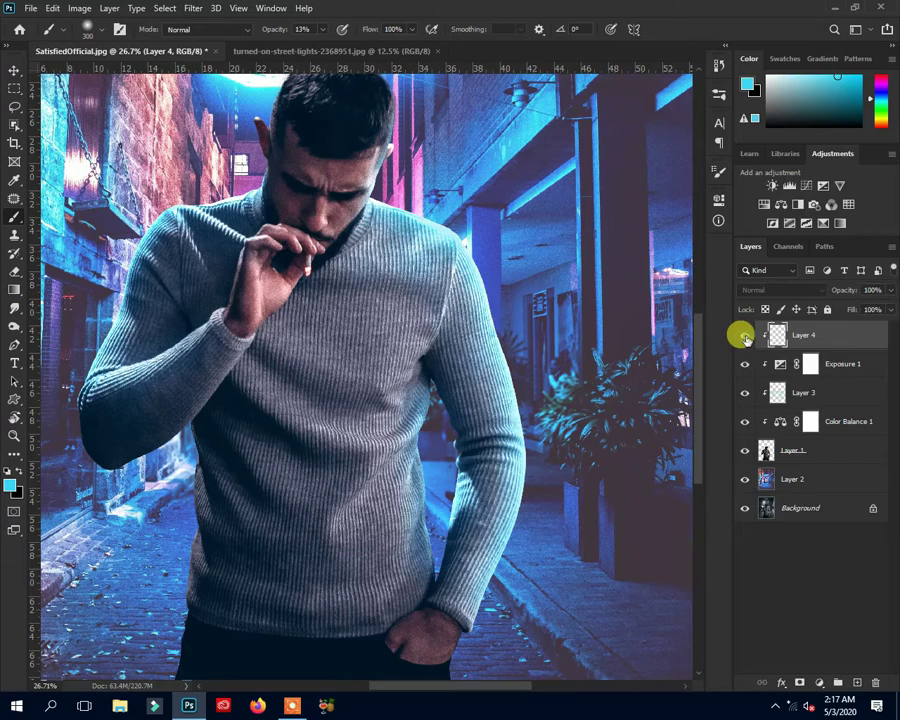
drag(838, 340, 830, 372)
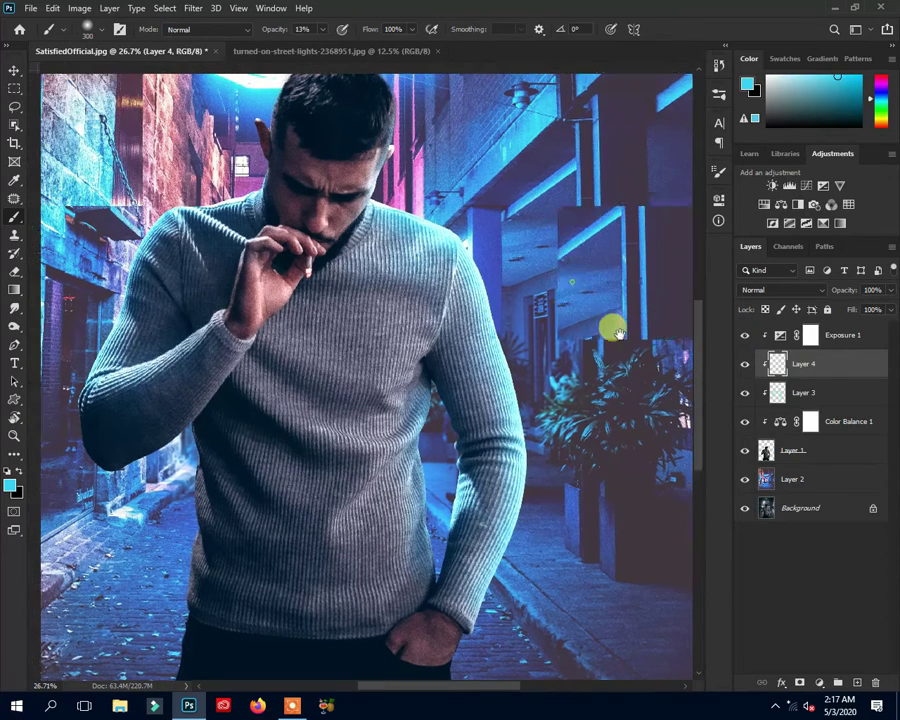
drag(384, 189, 432, 242)
Step: Paint light across the neck and shoulder and set Layer 4 to Overlay blending
drag(481, 268, 432, 287)
mouse_move(485, 274)
mouse_down()
mouse_move(297, 261)
mouse_move(330, 265)
mouse_up()
click(785, 290)
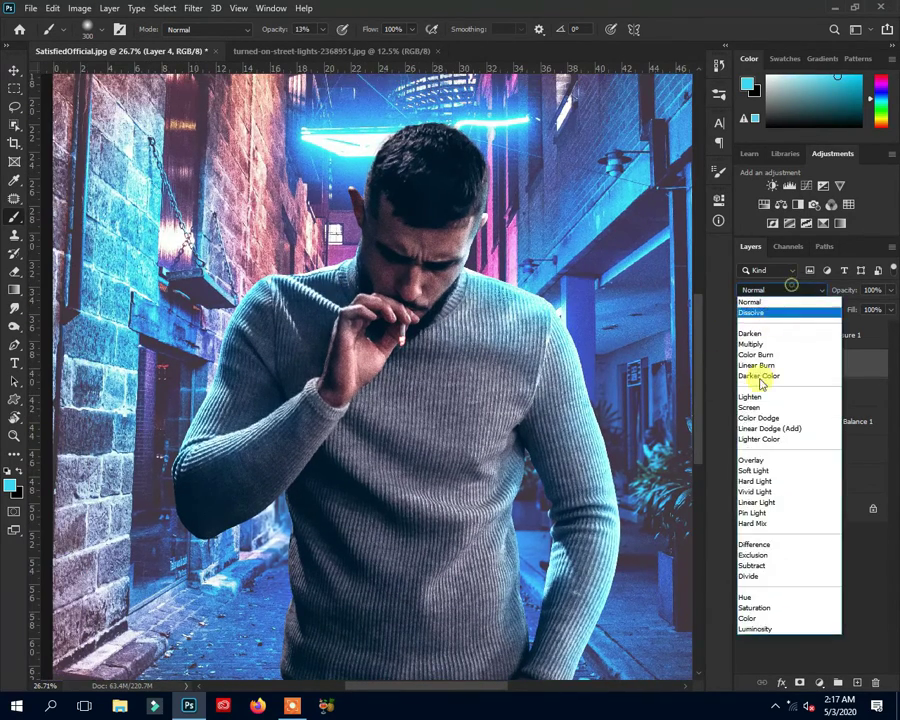
click(760, 458)
drag(445, 263, 508, 302)
Step: Brush subtle cyan and blue light along the arm and across the sweater
drag(358, 291, 346, 277)
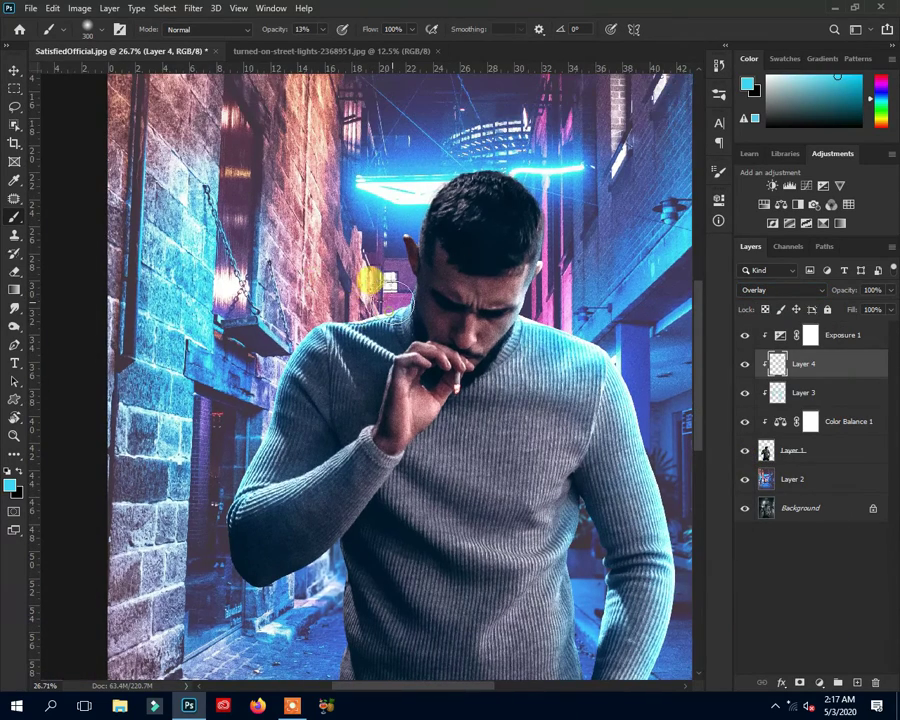
mouse_move(222, 458)
mouse_down()
mouse_move(333, 380)
mouse_move(318, 352)
mouse_move(321, 403)
mouse_up()
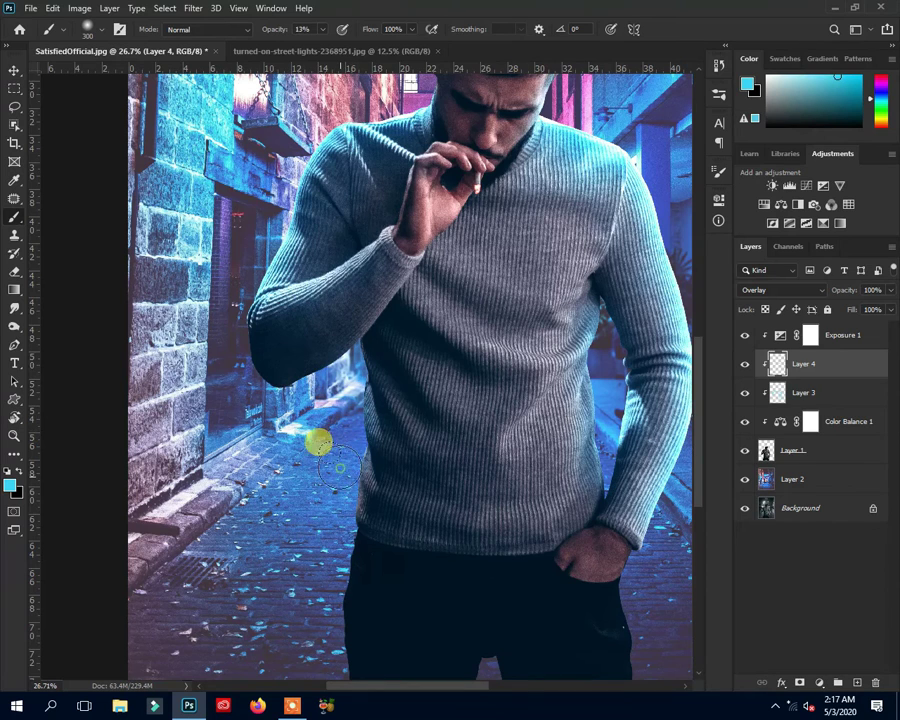
mouse_move(334, 452)
mouse_down()
mouse_move(320, 464)
mouse_move(320, 410)
mouse_move(336, 350)
mouse_move(364, 418)
mouse_move(335, 476)
mouse_move(504, 348)
mouse_move(466, 313)
mouse_move(553, 334)
mouse_move(548, 424)
mouse_up()
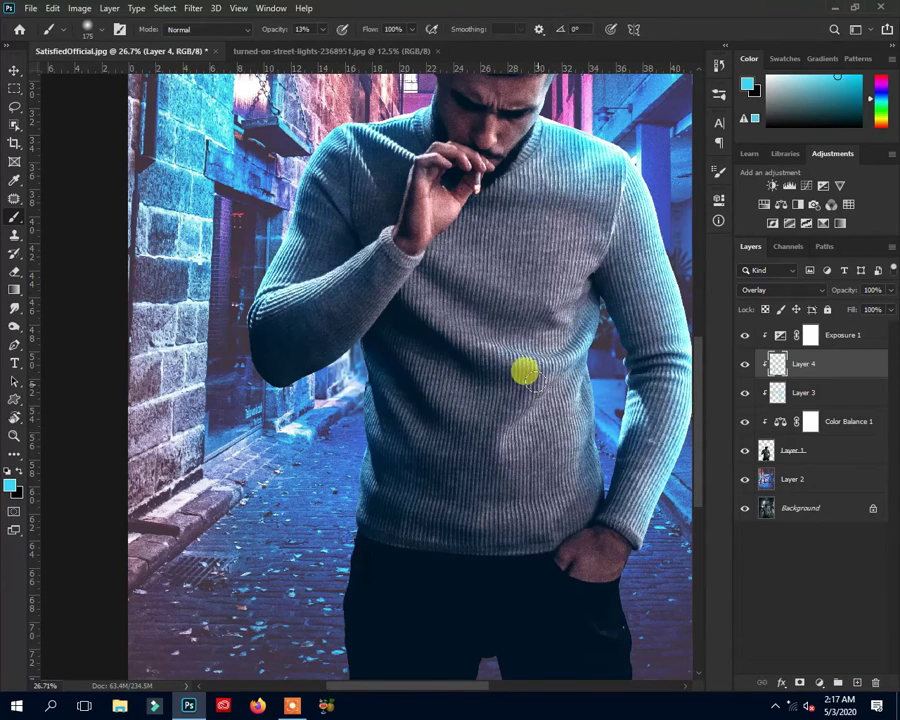
drag(581, 424, 535, 362)
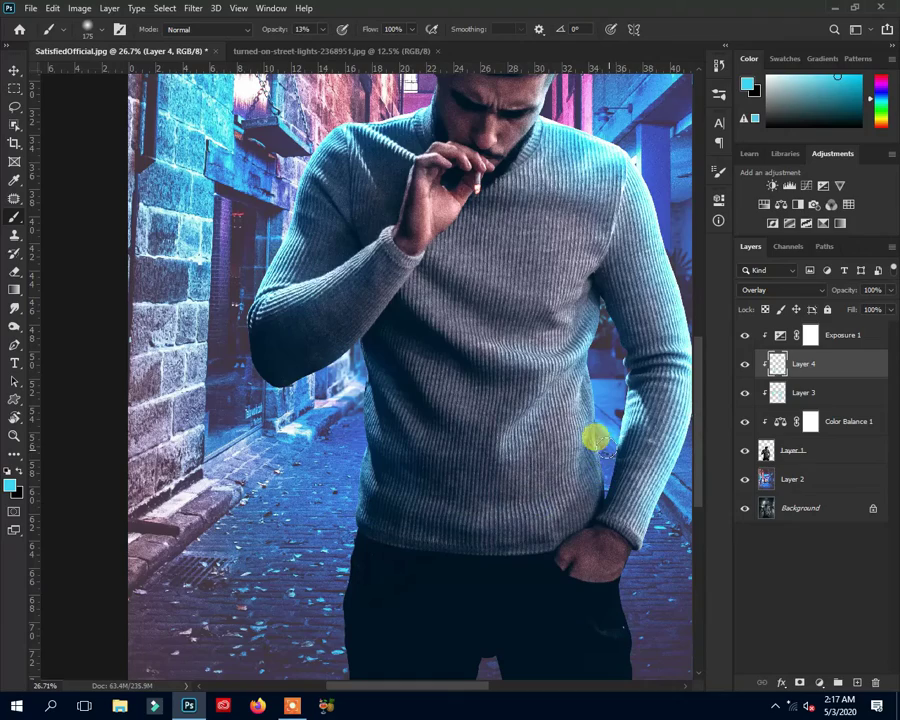
mouse_move(605, 447)
mouse_down()
mouse_move(565, 354)
mouse_move(520, 392)
mouse_up()
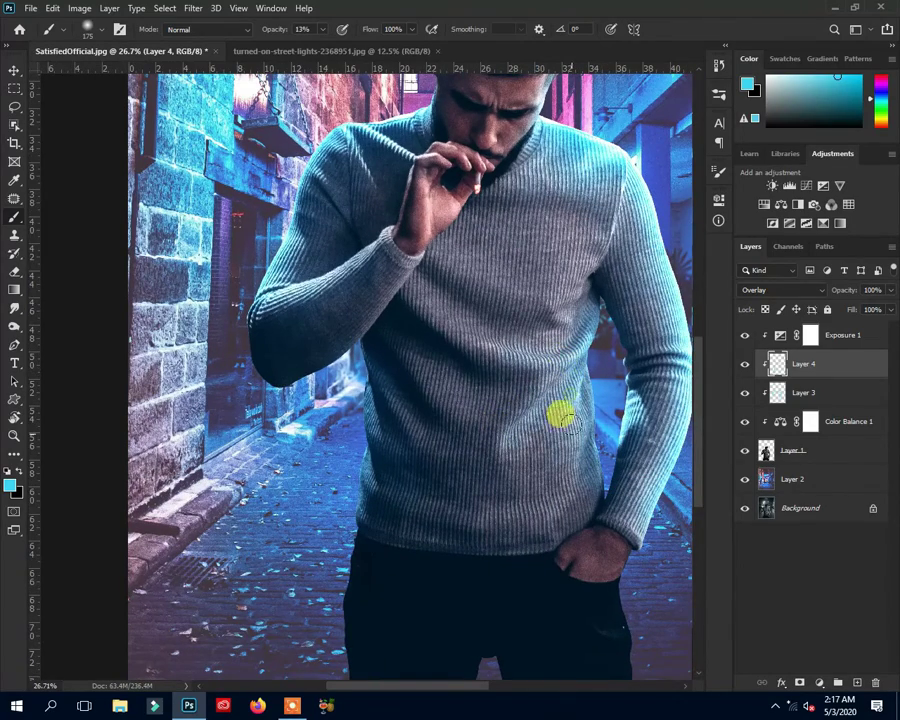
scroll(585, 460, down, 3)
scroll(580, 454, up, 2)
scroll(574, 410, up, 1)
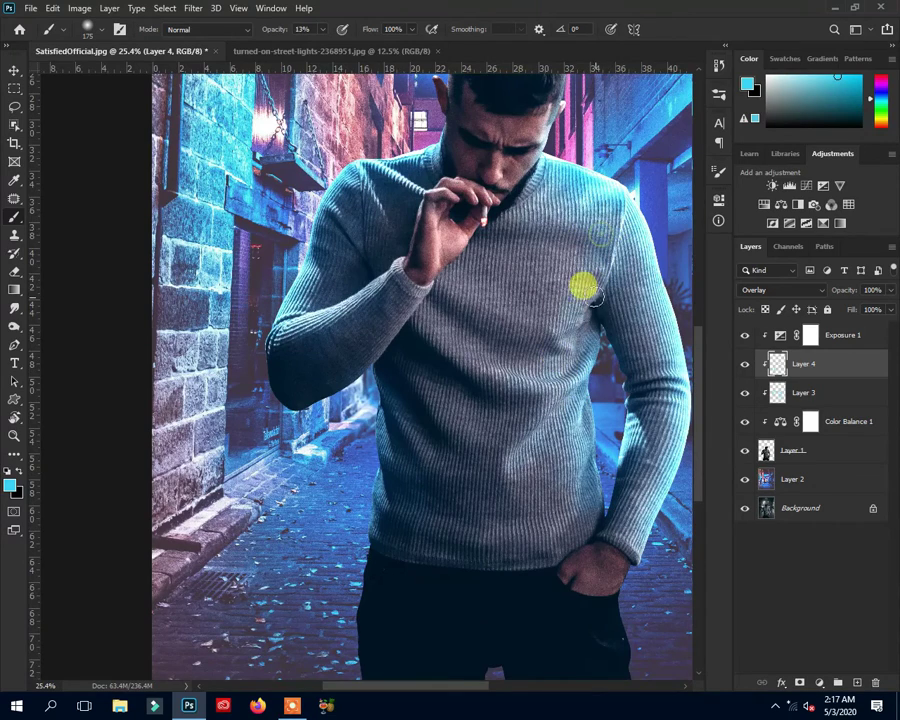
scroll(512, 396, down, 2)
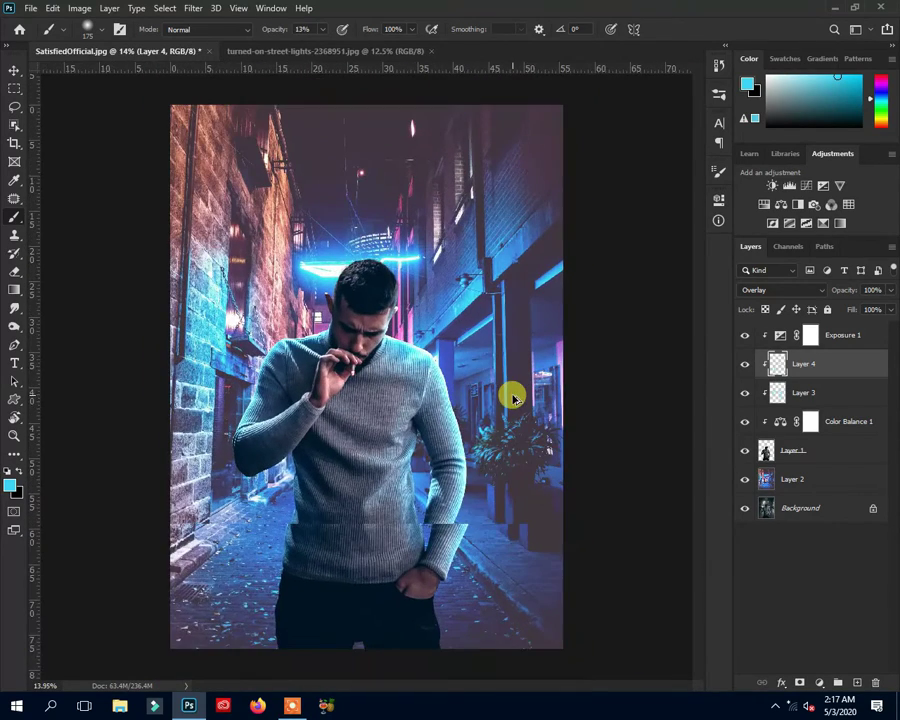
Step: Add new empty layers above Exposure 1, deleting an accidentally added Gradient Map
click(810, 335)
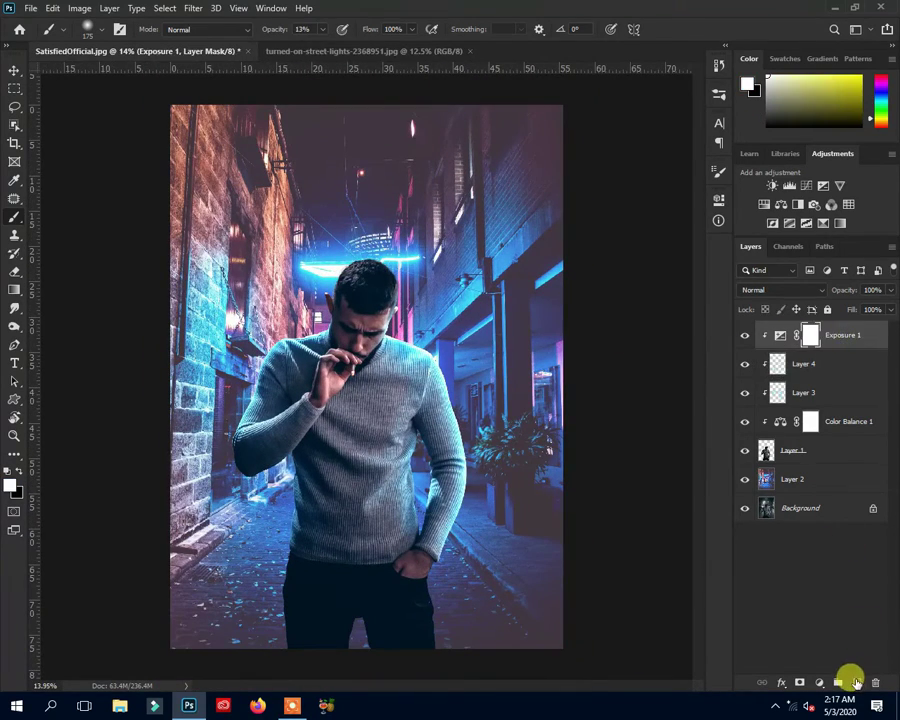
click(855, 682)
click(819, 682)
click(825, 663)
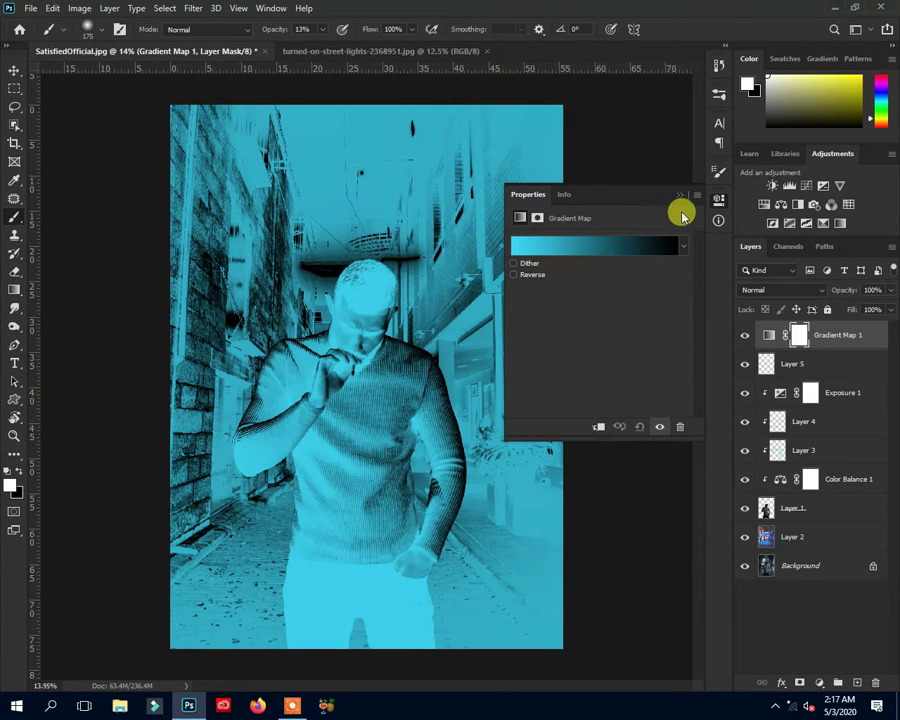
click(680, 195)
key(Delete)
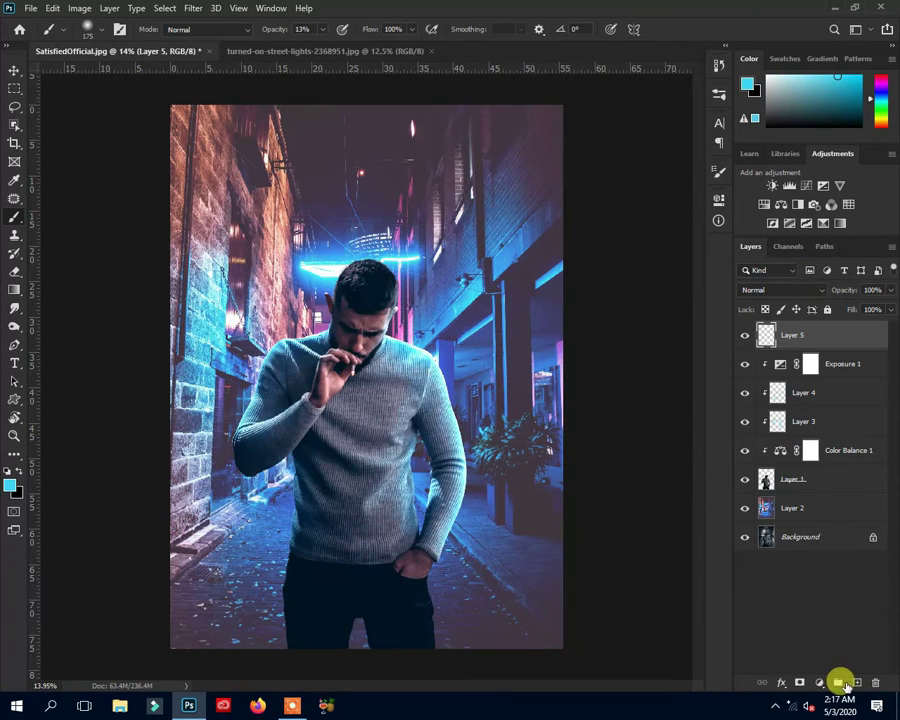
click(856, 683)
Step: In the Gradient Editor, set a blue left stop and a saturated pink right stop
click(14, 289)
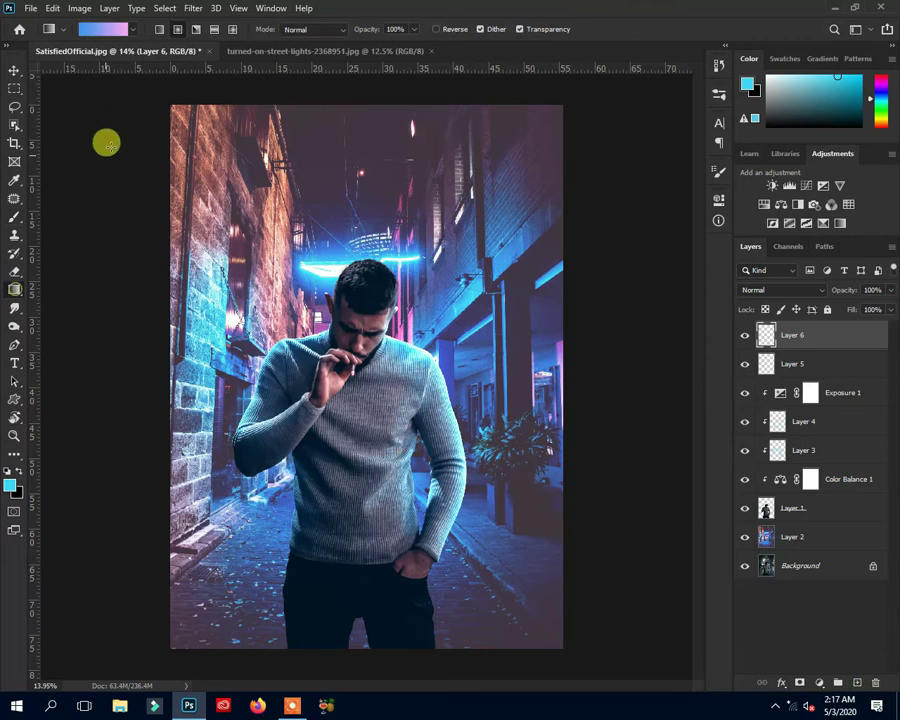
click(105, 29)
click(544, 404)
click(603, 462)
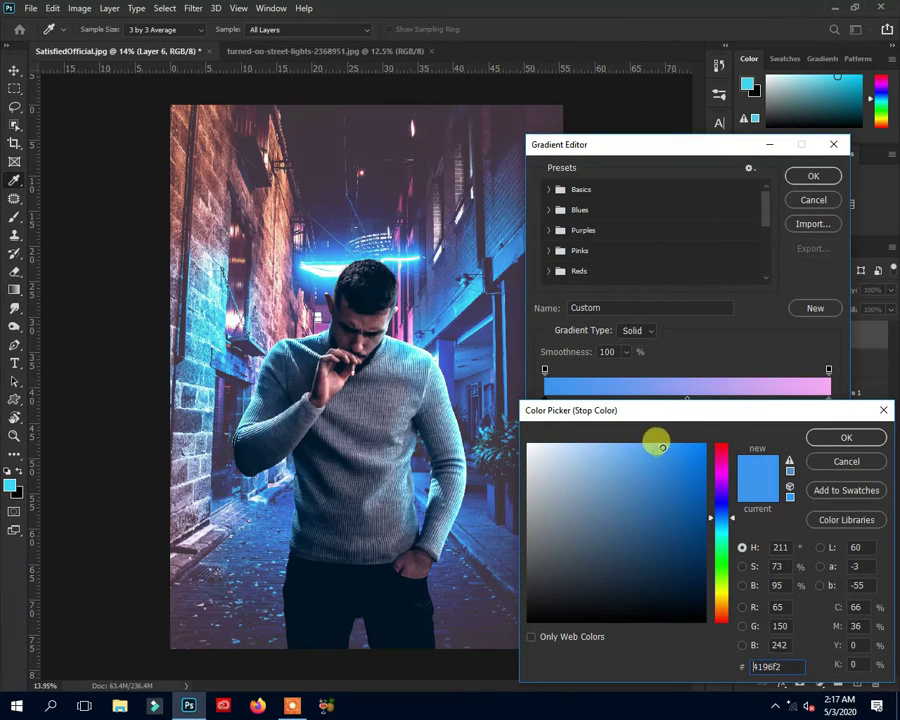
click(846, 437)
click(828, 403)
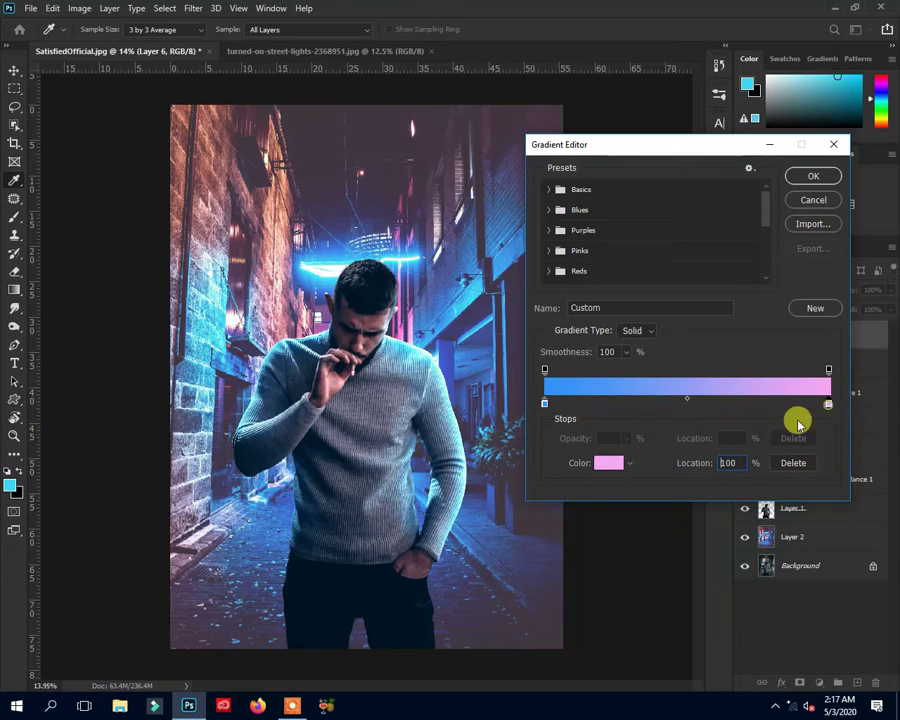
click(607, 463)
drag(635, 446, 609, 443)
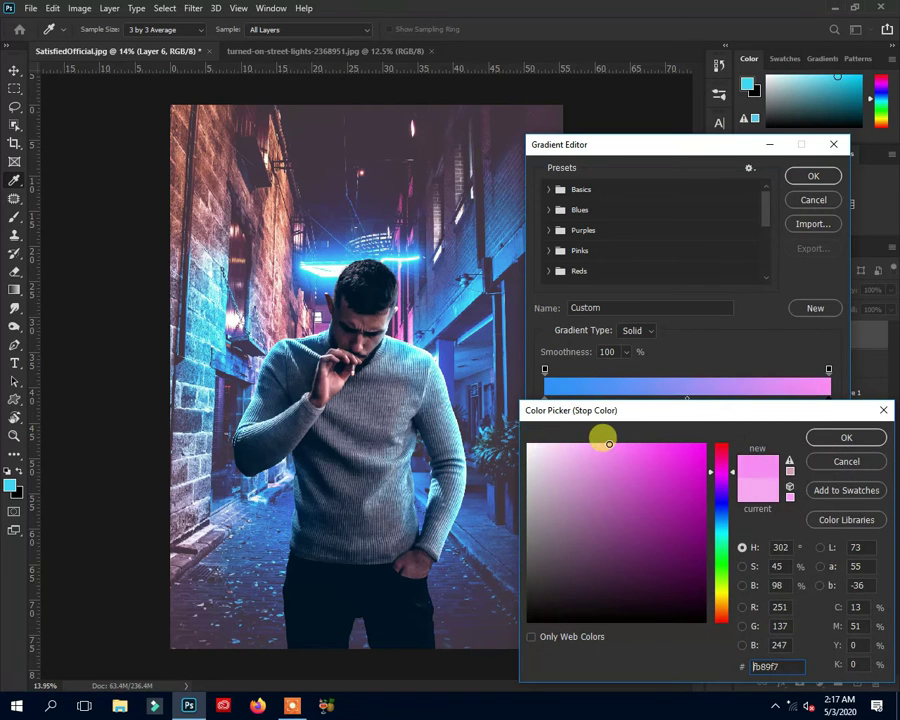
click(846, 437)
click(832, 176)
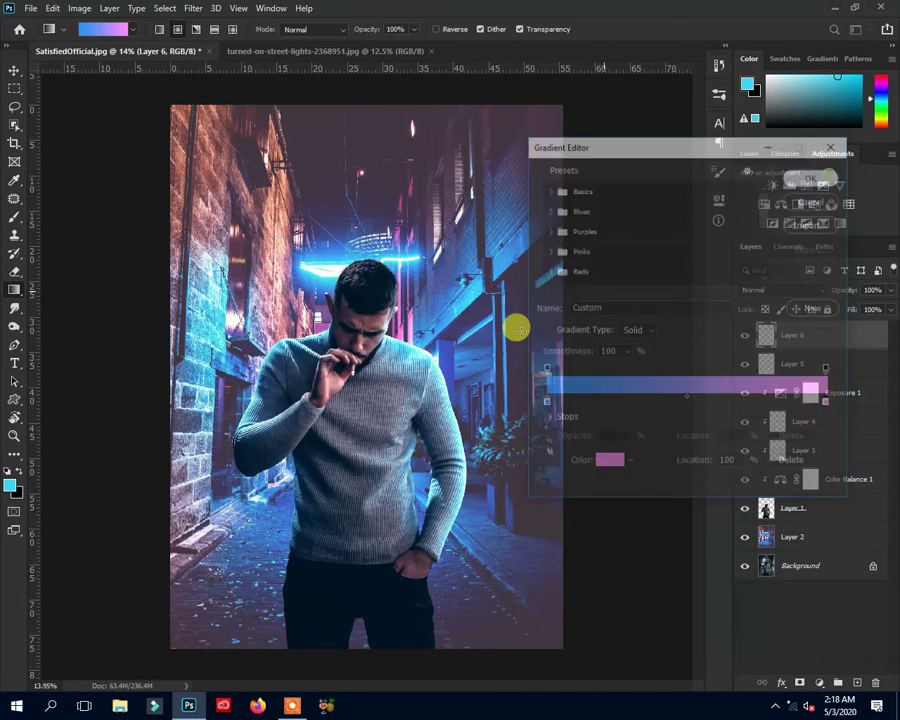
scroll(484, 358, down, 1)
Step: Draw a vertical pink-to-blue gradient on Layer 6 and try Overlay blending
drag(386, 468, 423, 345)
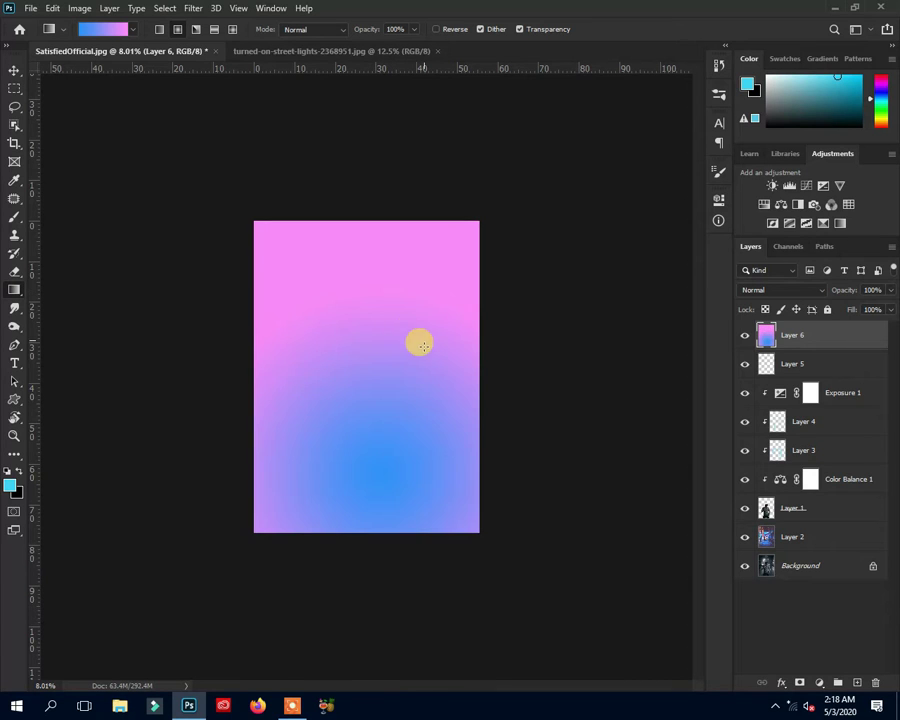
scroll(392, 380, up, 1)
click(775, 290)
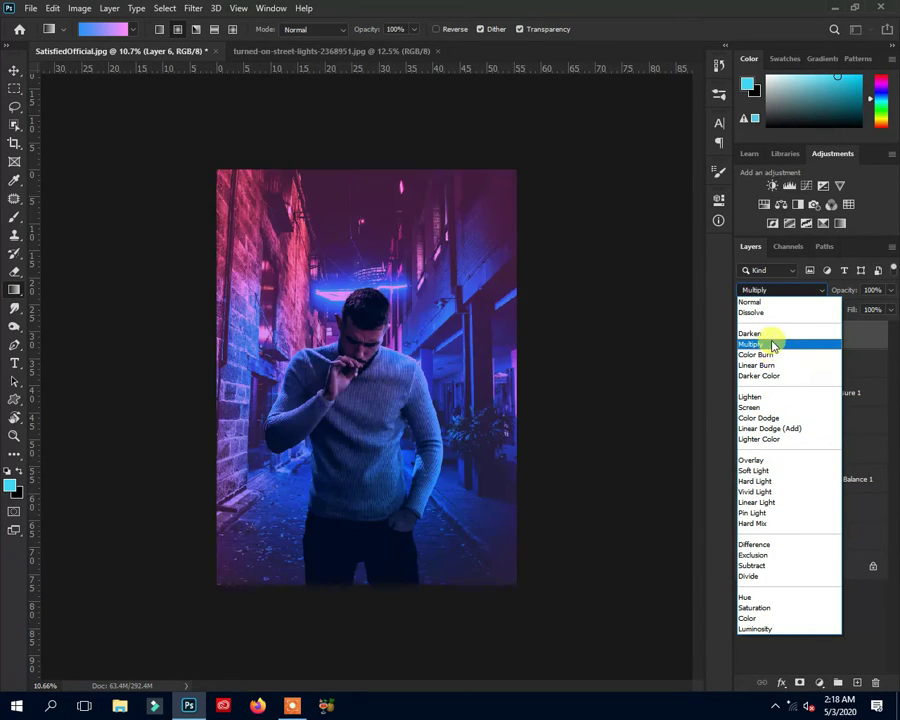
click(779, 461)
click(744, 334)
click(744, 334)
Step: Switch Layer 6 to Soft Light and toggle its visibility to compare the grade
click(765, 292)
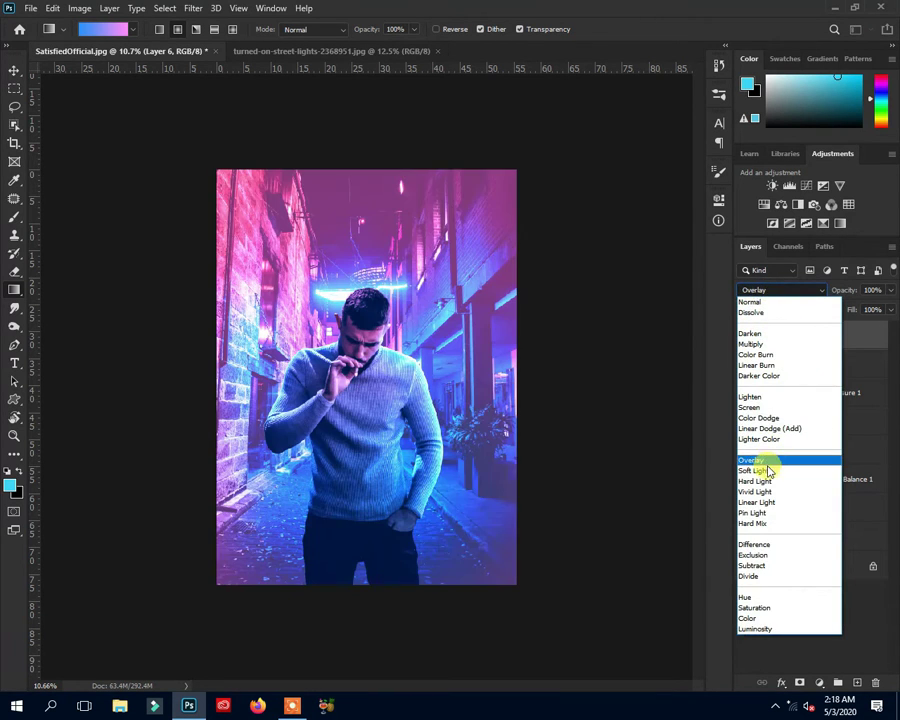
click(762, 466)
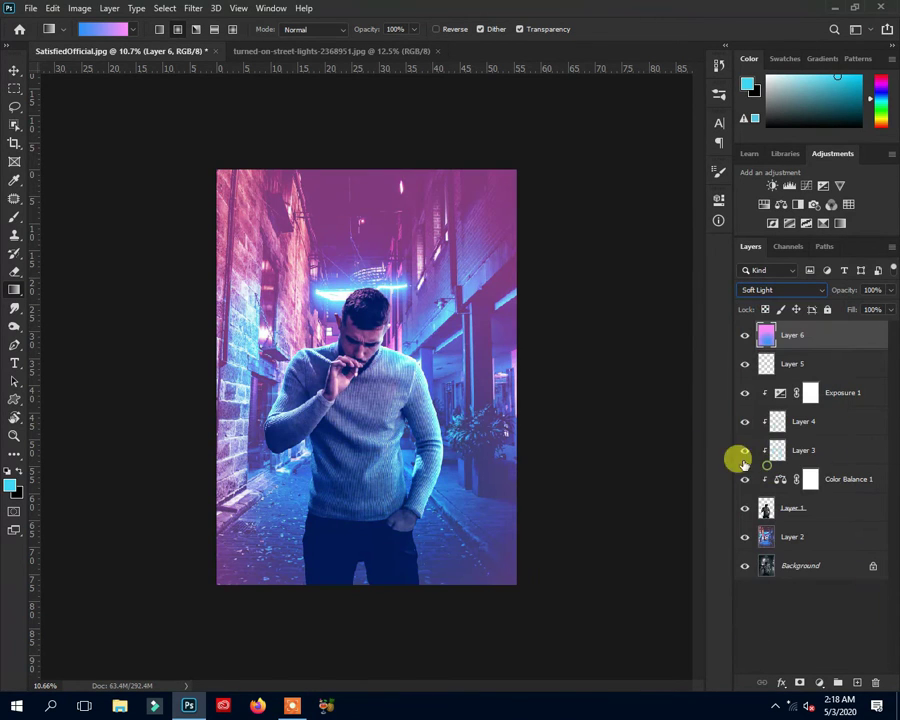
click(14, 72)
click(744, 334)
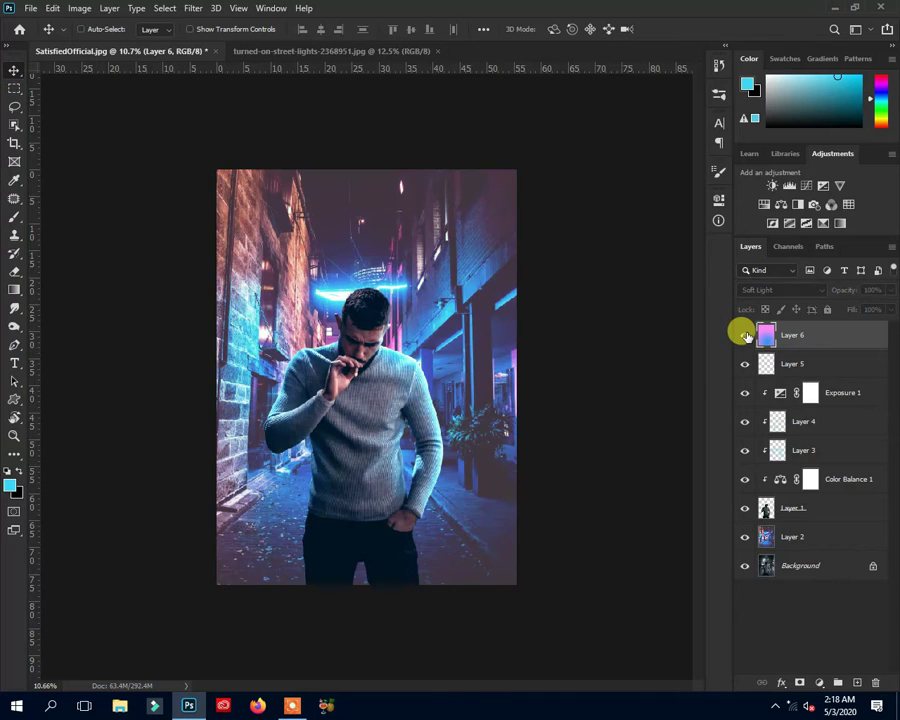
click(744, 334)
scroll(423, 320, up, 2)
scroll(423, 320, down, 1)
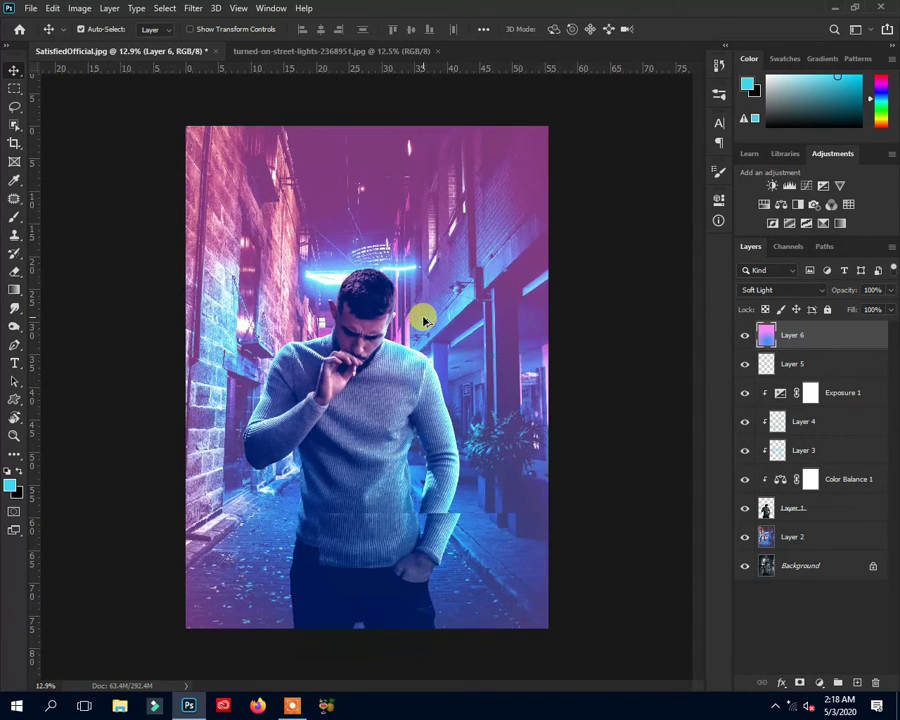
scroll(422, 315, up, 1)
scroll(447, 305, down, 1)
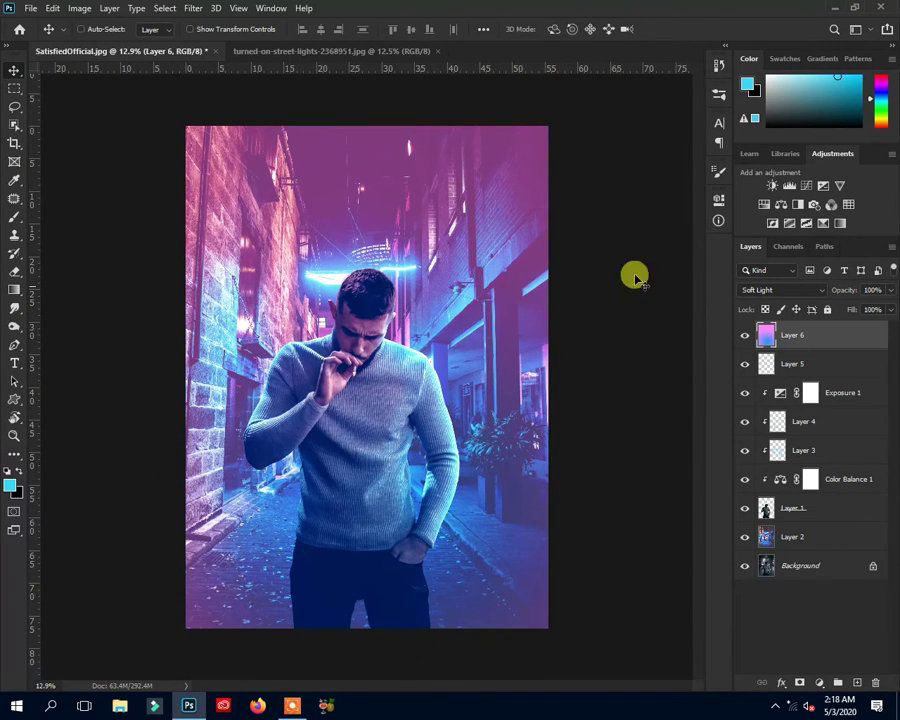
Step: Add a Color Lookup adjustment and pick a purple-blue 3DLUT after trying 3Strip and 2Strip
click(851, 207)
click(648, 241)
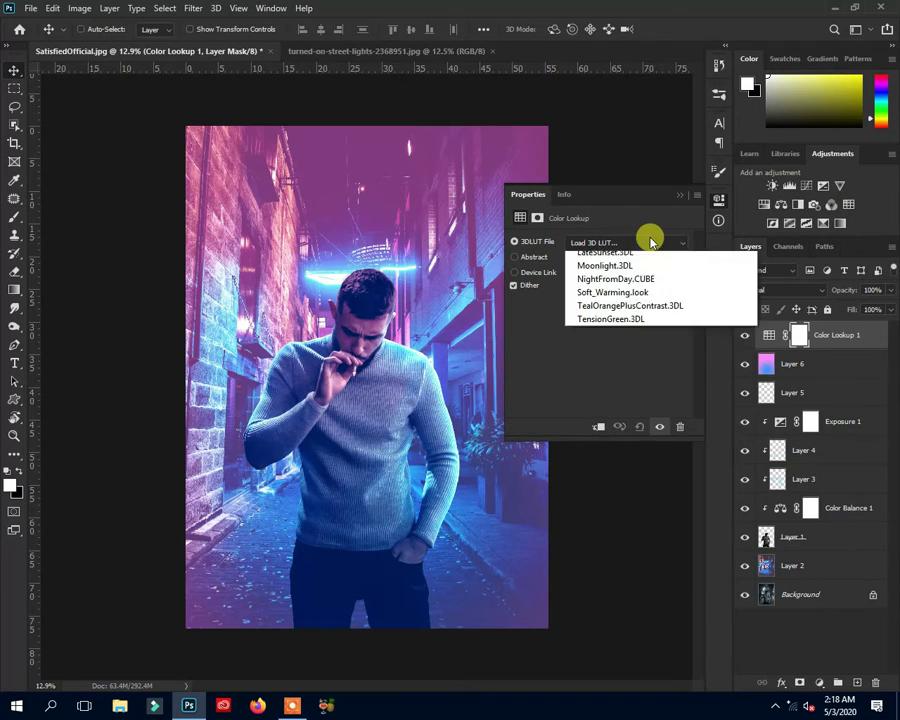
click(608, 314)
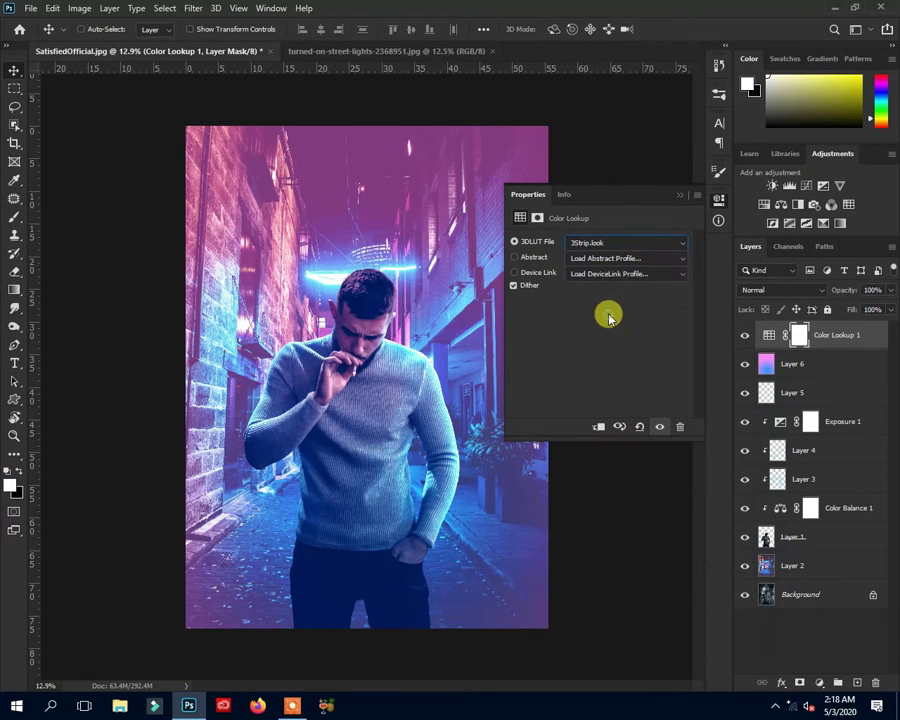
click(620, 243)
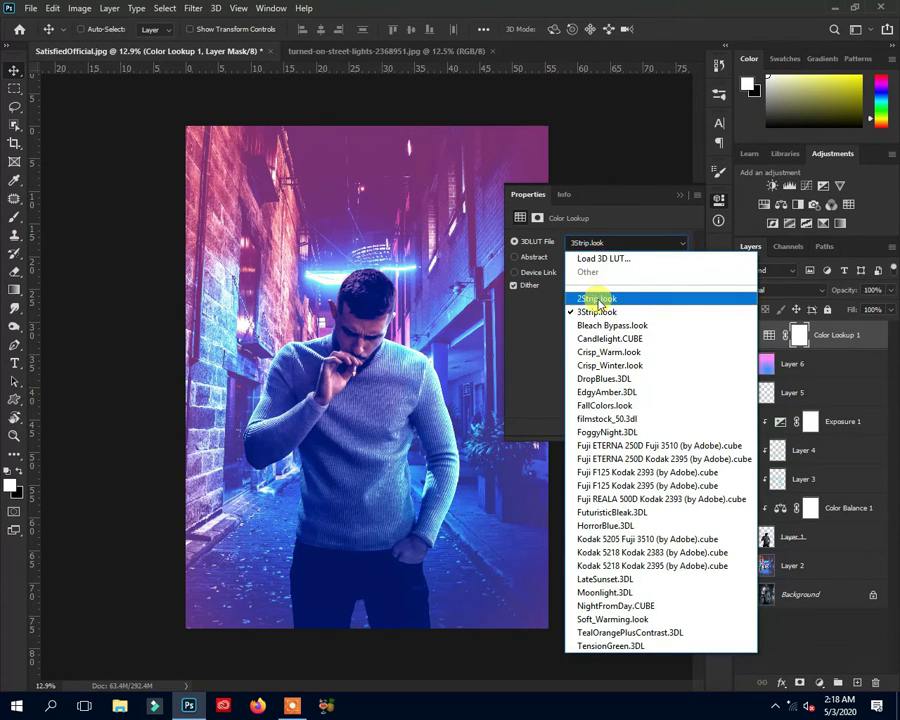
click(596, 298)
click(610, 243)
click(598, 312)
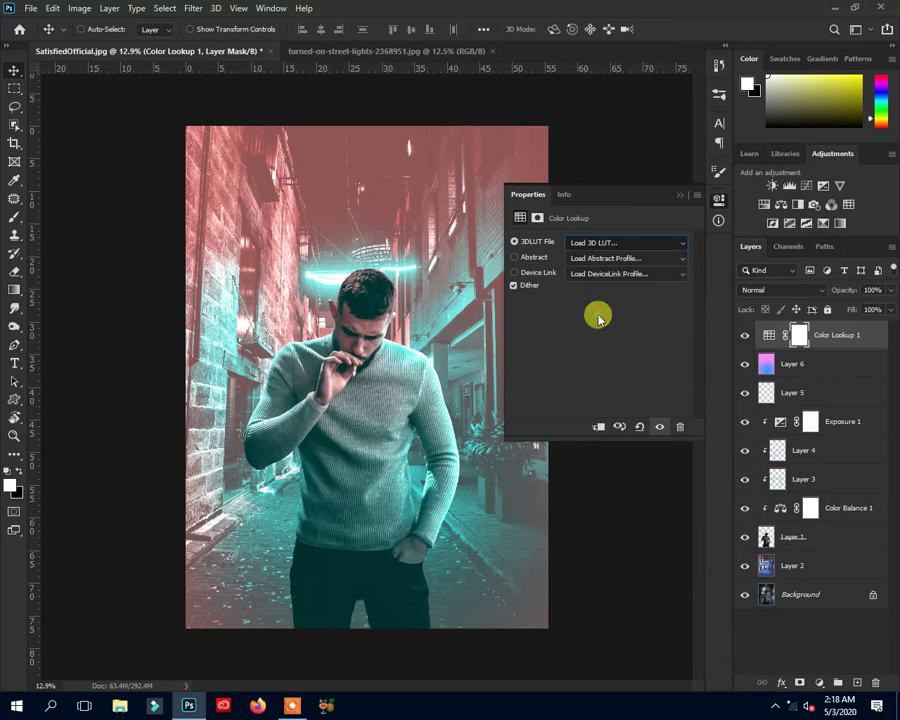
Step: Compare the Color Lookup on and off, then lower its Fill to about 30%
click(680, 195)
click(744, 336)
click(744, 336)
drag(887, 325, 847, 324)
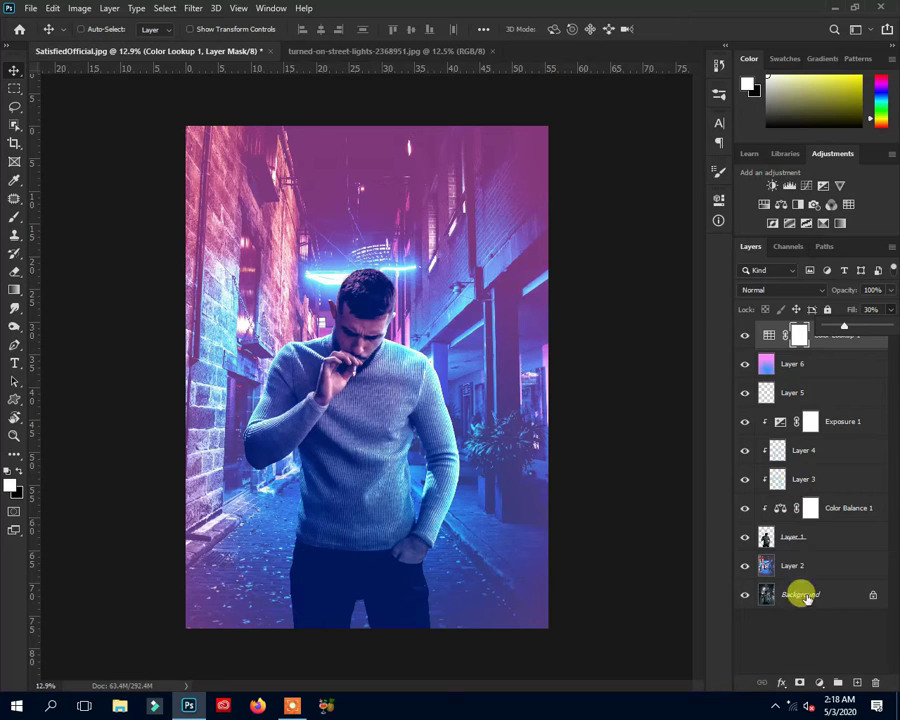
Step: Add a clipped Levels adjustment above Color Lookup 1 with the black input raised to 28
scroll(538, 434, up, 1)
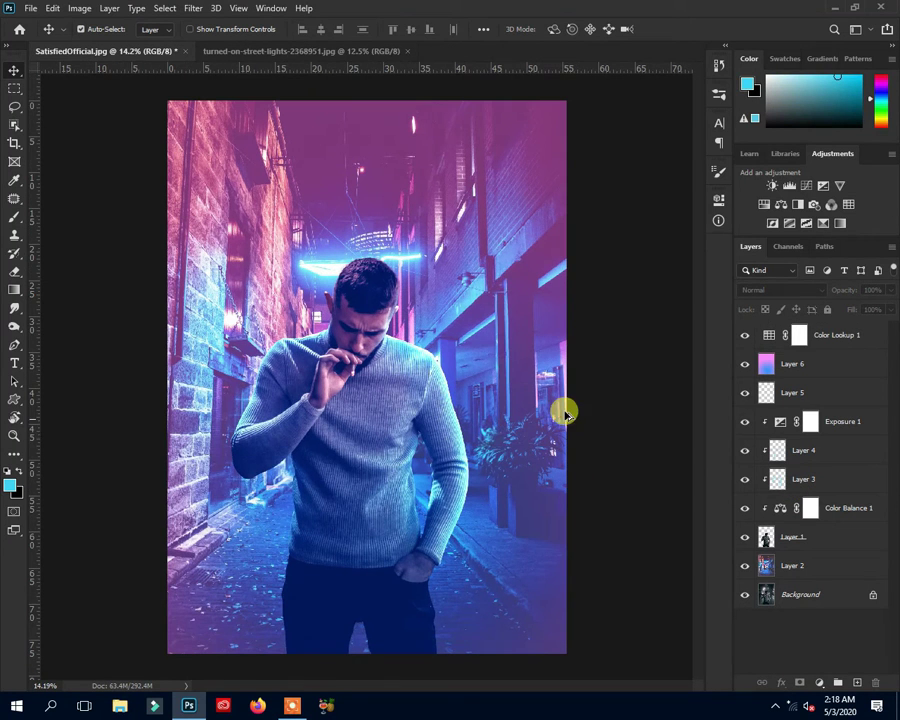
click(870, 339)
click(789, 185)
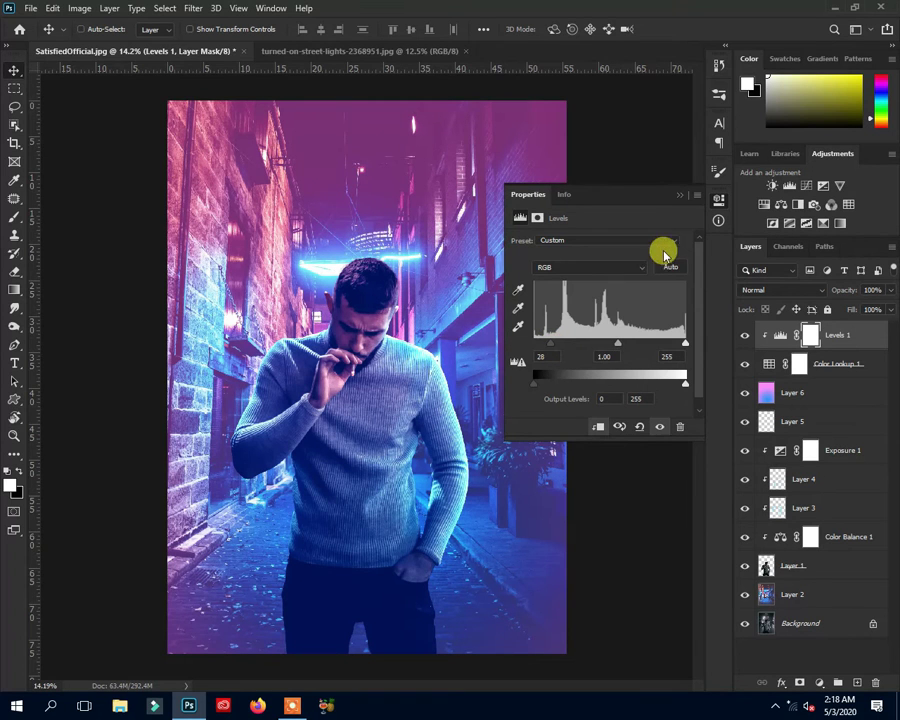
click(680, 194)
scroll(440, 310, down, 2)
Step: Start a Tilt-Shift blur on Layer 2 and place the focus band and transition at the man's hips
click(775, 602)
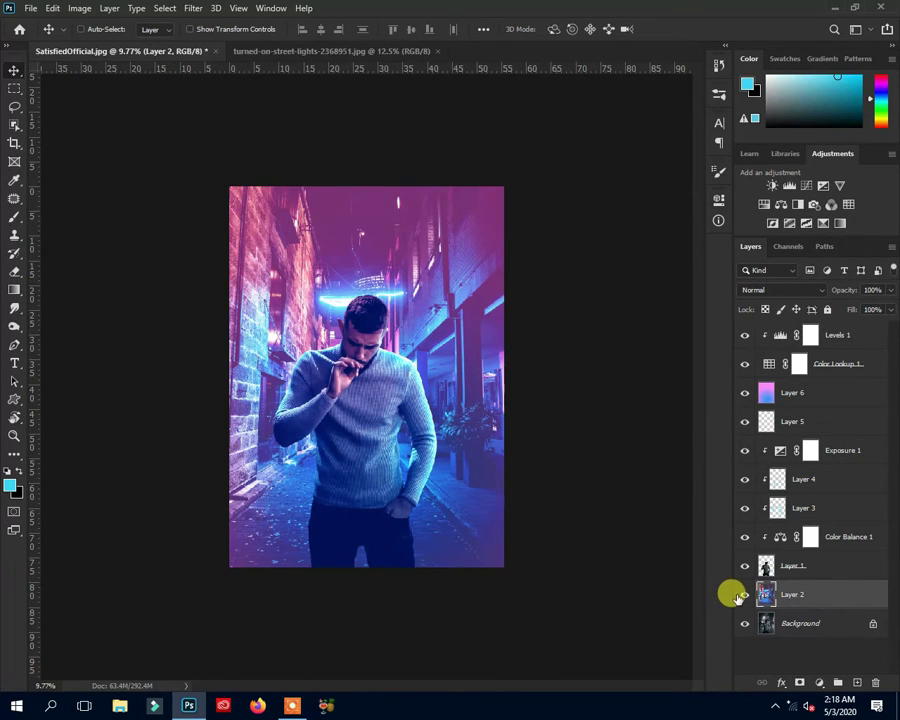
click(200, 10)
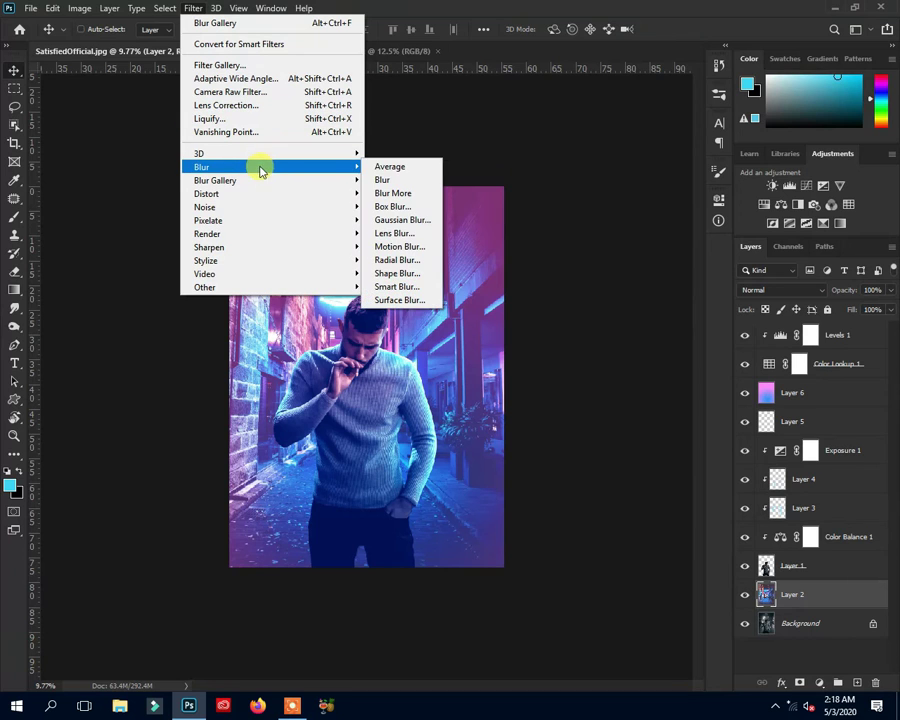
mouse_move(215, 180)
click(390, 206)
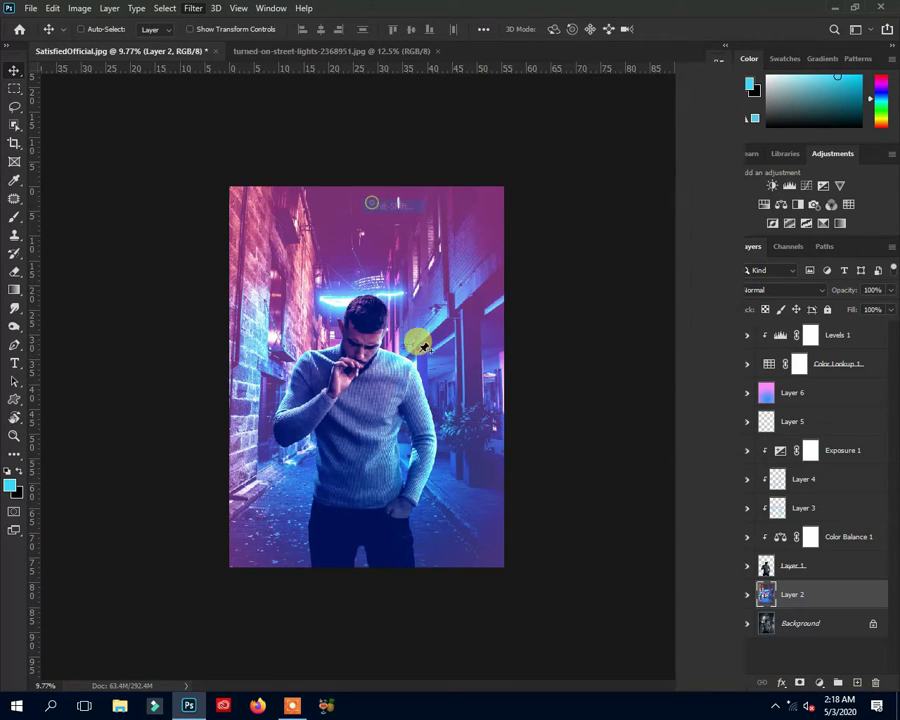
drag(373, 378, 368, 480)
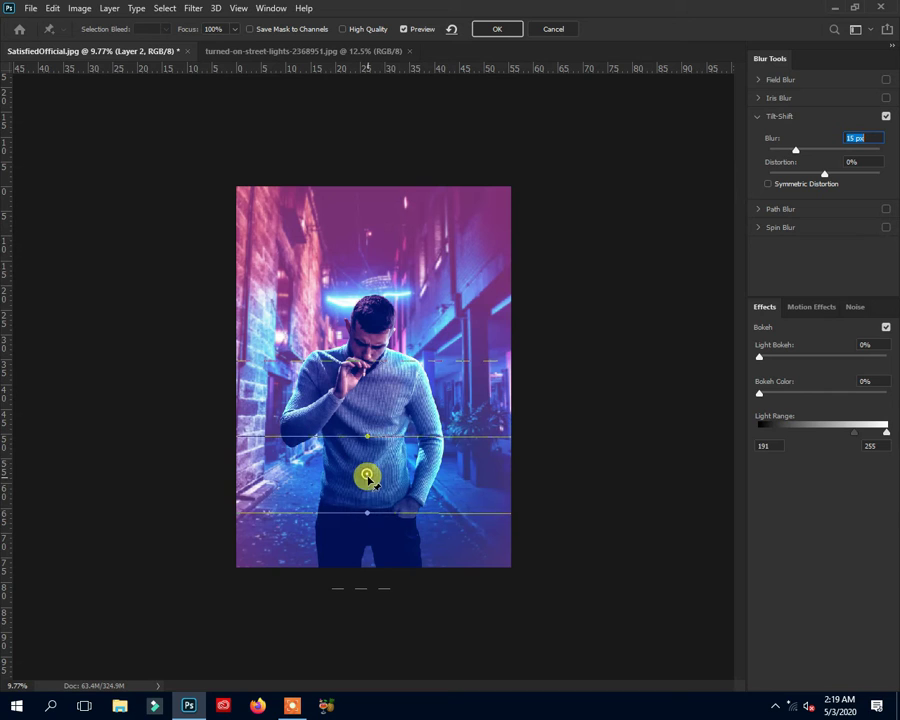
drag(368, 480, 363, 456)
mouse_move(368, 510)
mouse_down()
mouse_move(368, 617)
mouse_move(378, 630)
mouse_move(368, 624)
mouse_up()
drag(368, 506, 364, 486)
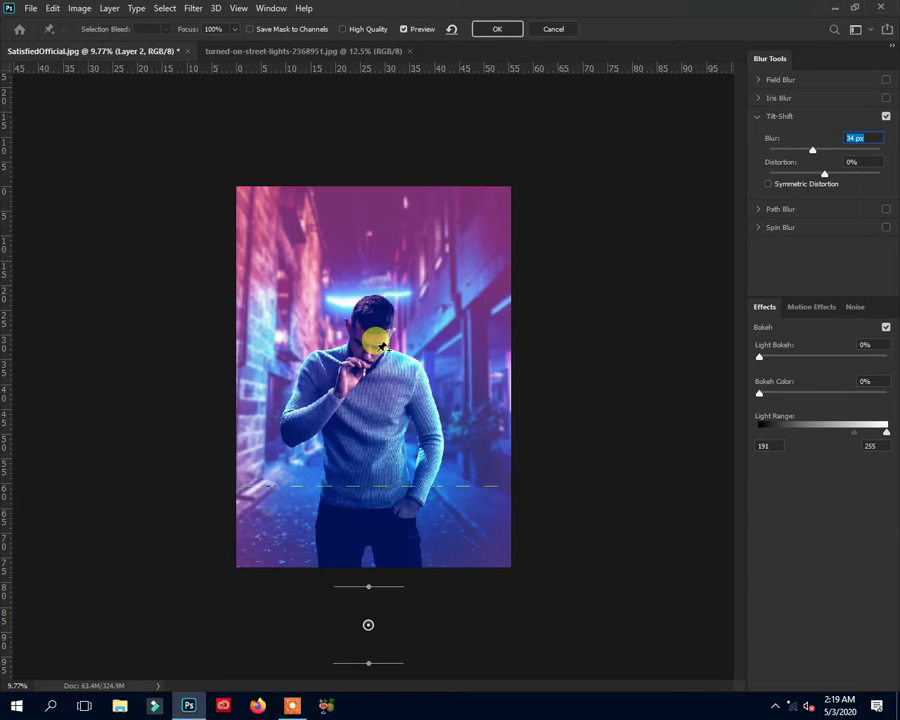
Step: Set Light Bokeh to 29% and Bokeh Color to 49%, then commit the 34 px blur
drag(759, 357, 779, 358)
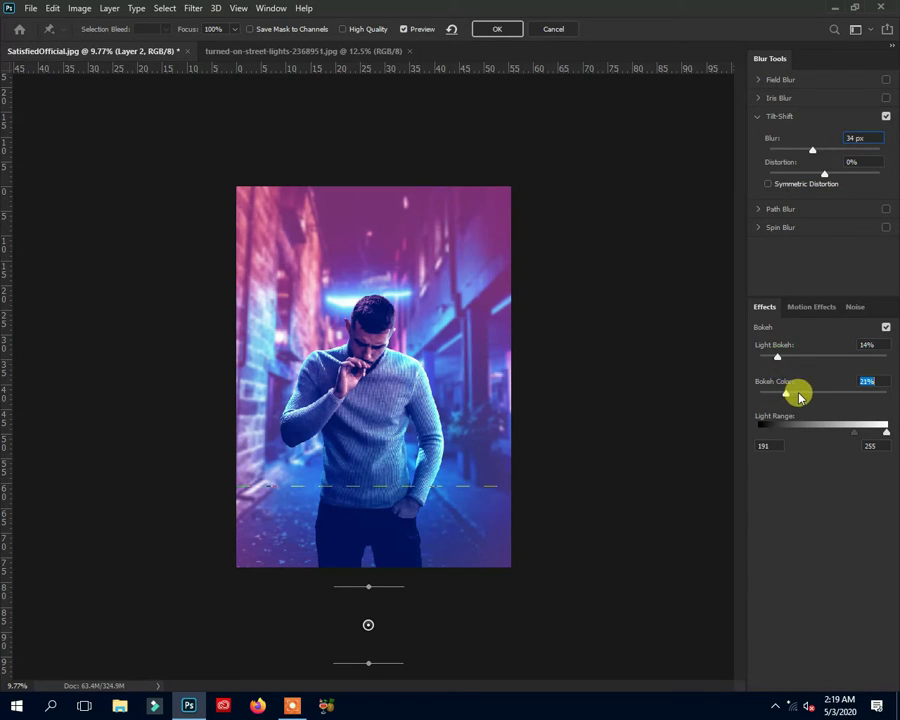
drag(810, 397, 820, 397)
click(796, 358)
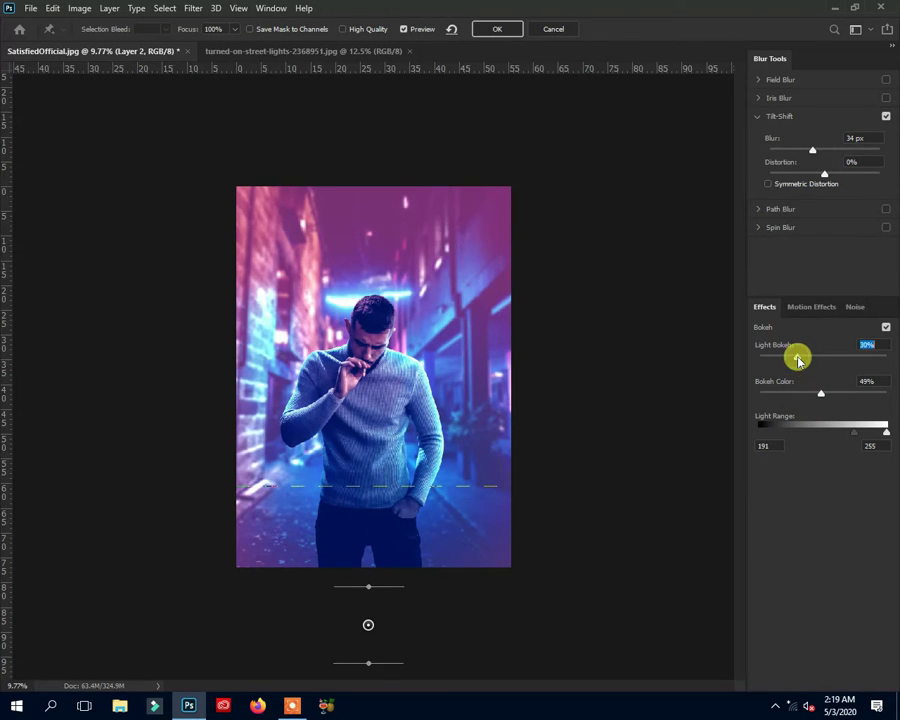
drag(808, 360, 803, 359)
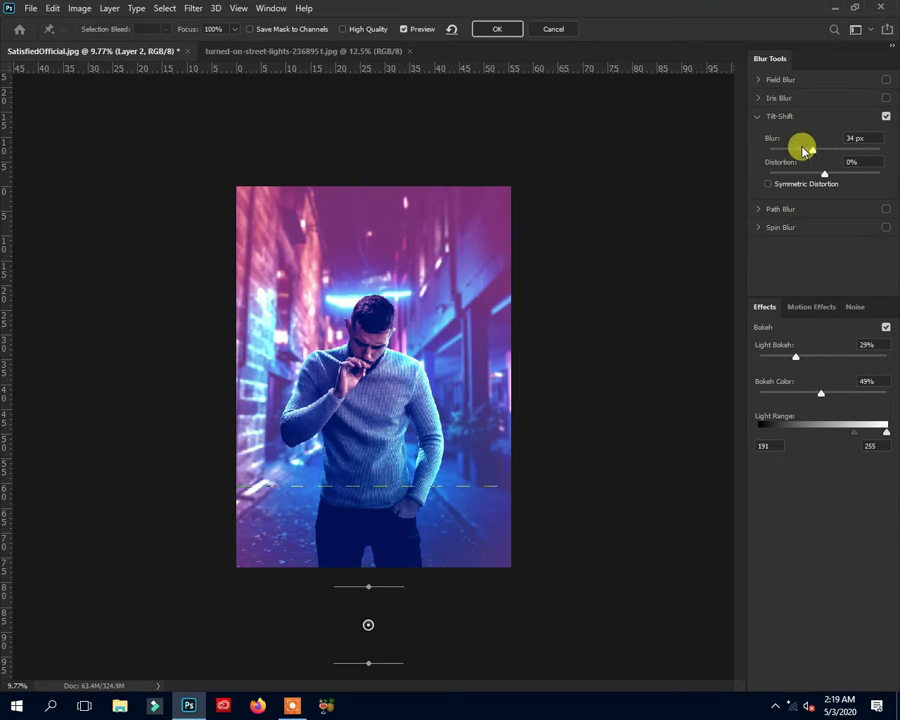
click(512, 28)
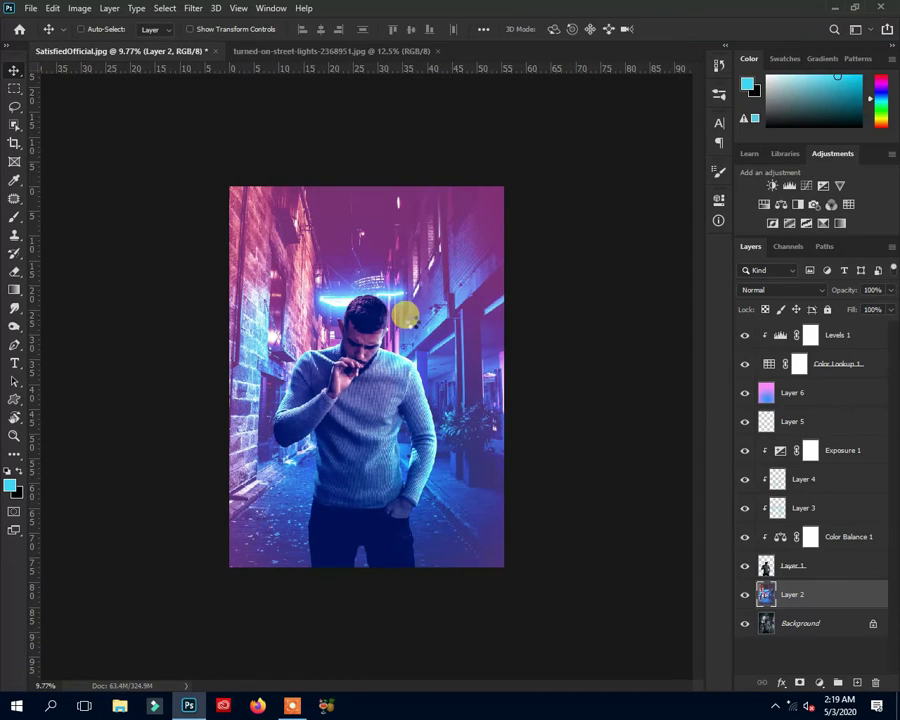
Step: Compare the background with and without the tilt-shift blur using undo and redo, keeping the blur
scroll(378, 382, up, 1)
scroll(378, 382, up, 2)
scroll(385, 382, up, 1)
key(ctrl+z)
key(ctrl+shift+z)
key(ctrl+z)
key(ctrl+shift+z)
scroll(392, 364, down, 1)
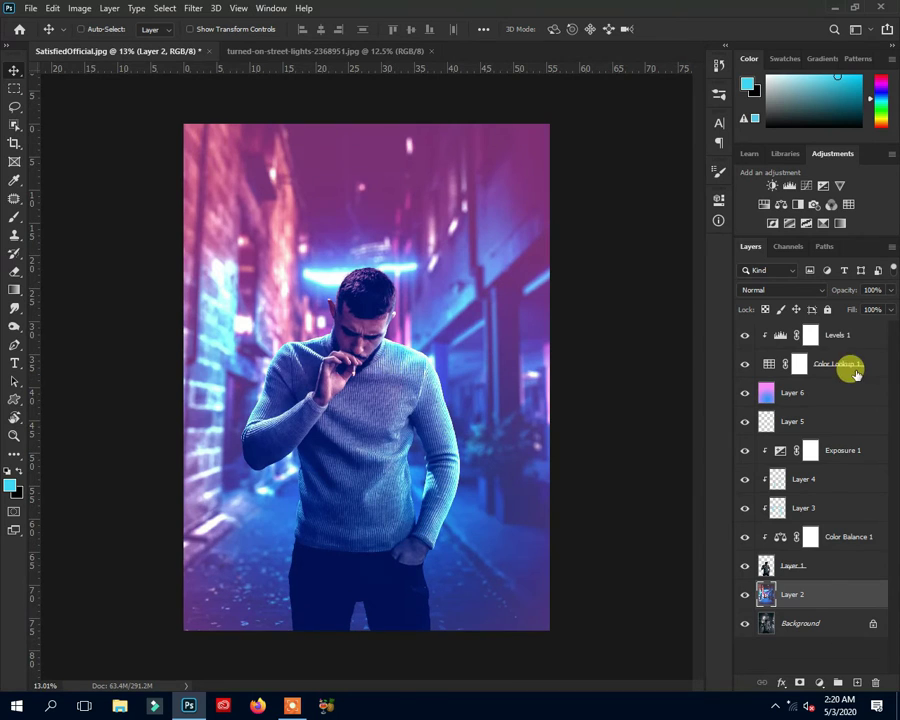
Step: Stamp all visible layers above Levels 1 into a new layer and open the Camera Raw Filter
click(845, 337)
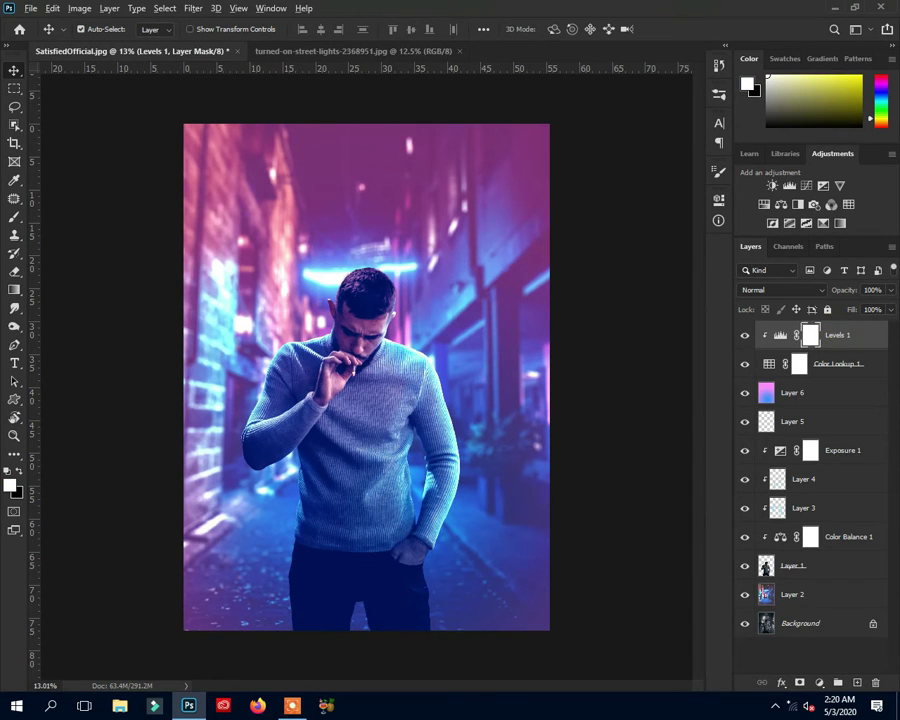
key(ctrl+shift+alt+e)
click(191, 10)
click(210, 100)
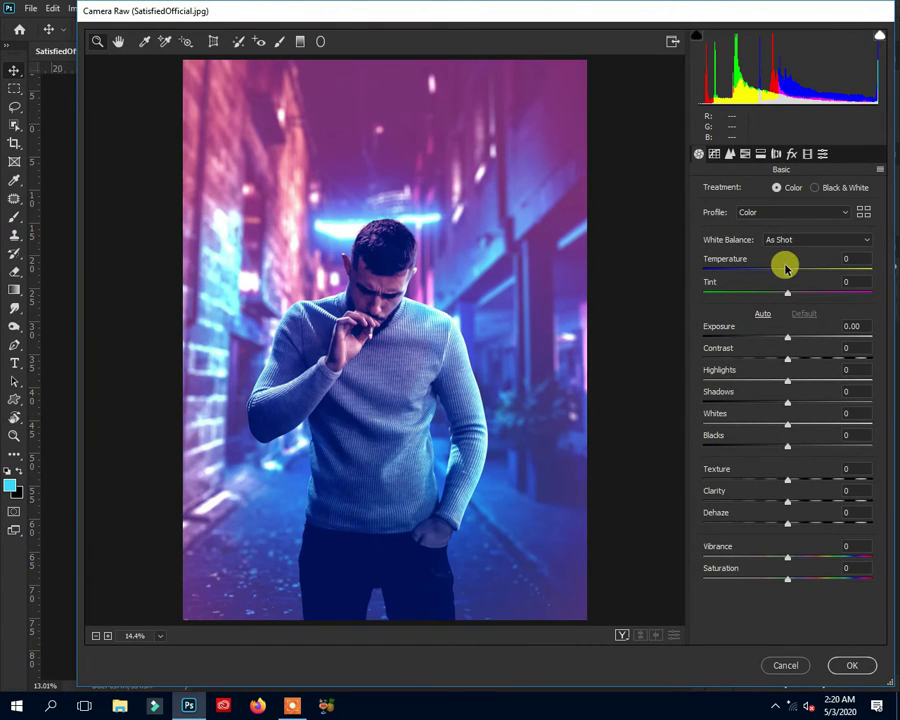
Step: Grade in Camera Raw: Tint +23, Highlights +32, Shadows −47, Whites +98, Blacks −23
mouse_move(788, 272)
mouse_down()
mouse_move(796, 269)
mouse_move(783, 273)
mouse_move(808, 296)
mouse_up()
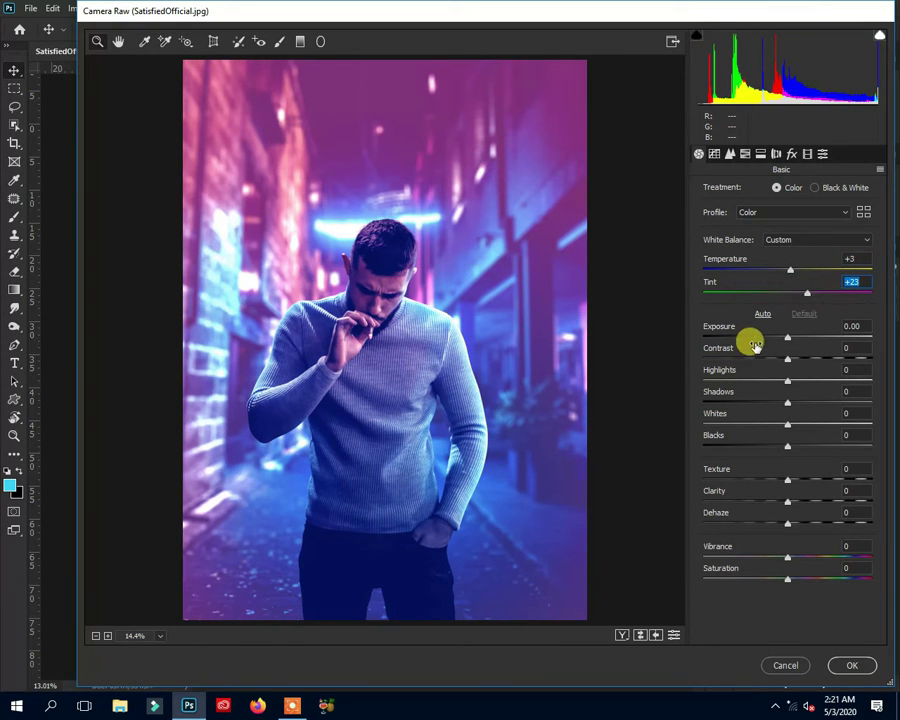
mouse_move(784, 338)
mouse_down()
mouse_move(774, 338)
mouse_move(807, 341)
mouse_move(784, 341)
mouse_up()
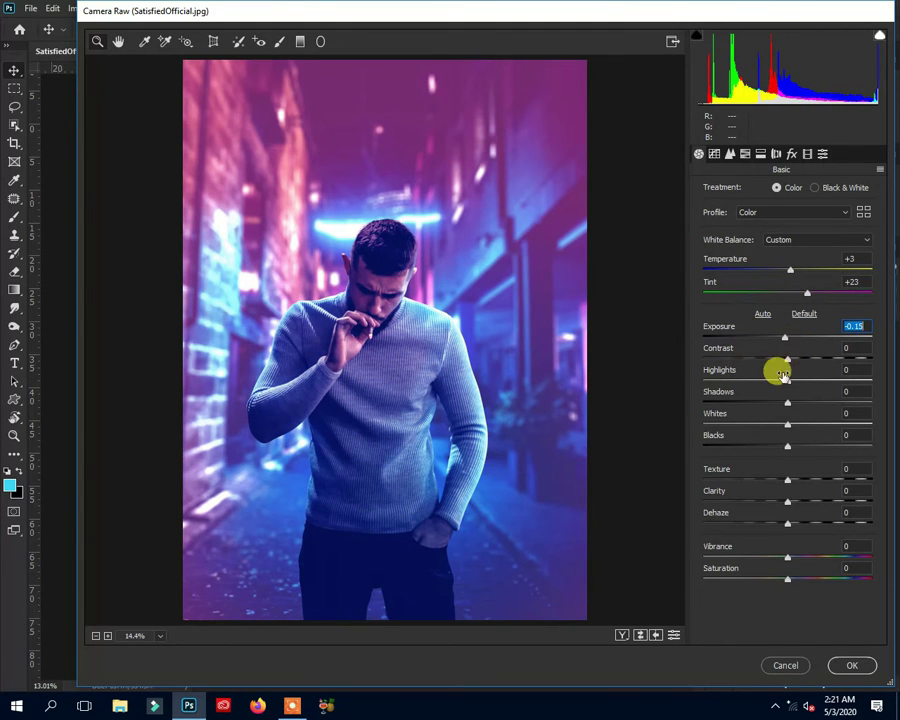
mouse_move(802, 384)
mouse_down()
mouse_move(886, 386)
mouse_move(844, 380)
mouse_move(834, 389)
mouse_up()
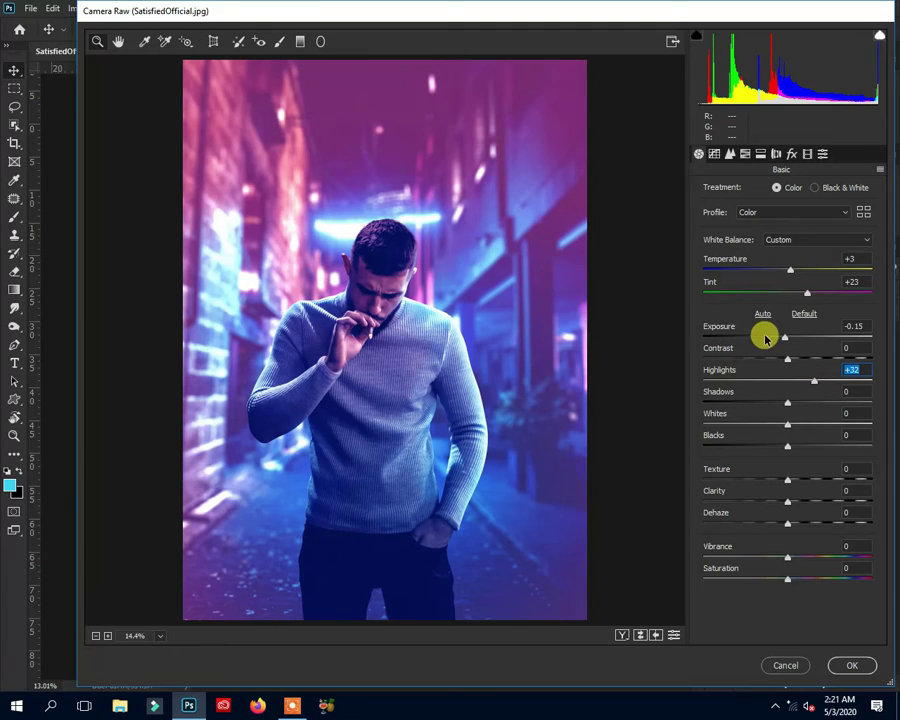
drag(783, 402, 745, 405)
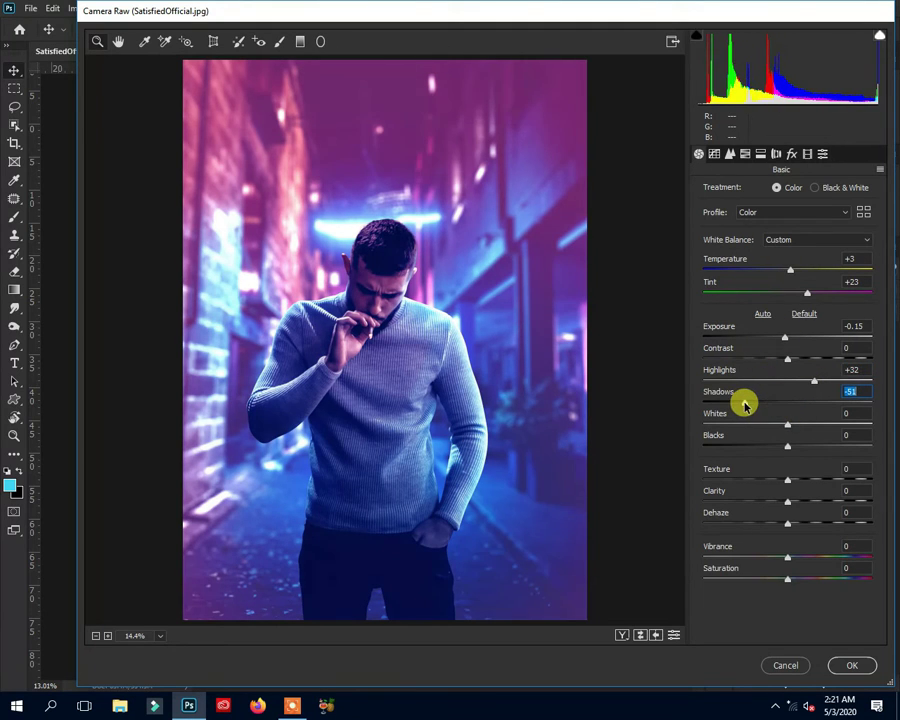
drag(797, 429, 872, 424)
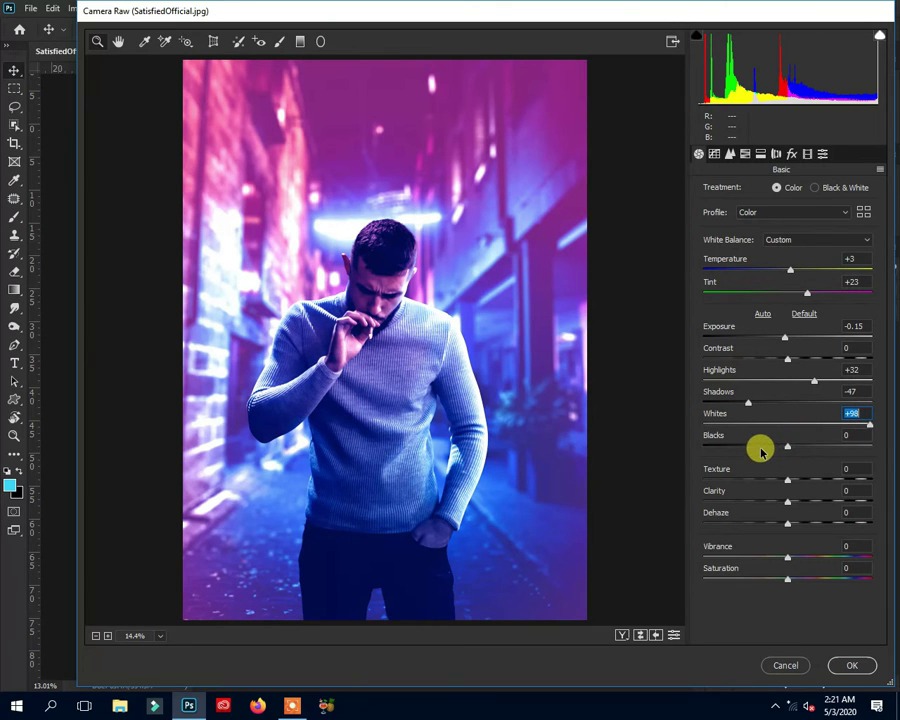
mouse_move(769, 447)
mouse_down()
mouse_move(707, 438)
mouse_move(780, 440)
mouse_move(764, 445)
mouse_up()
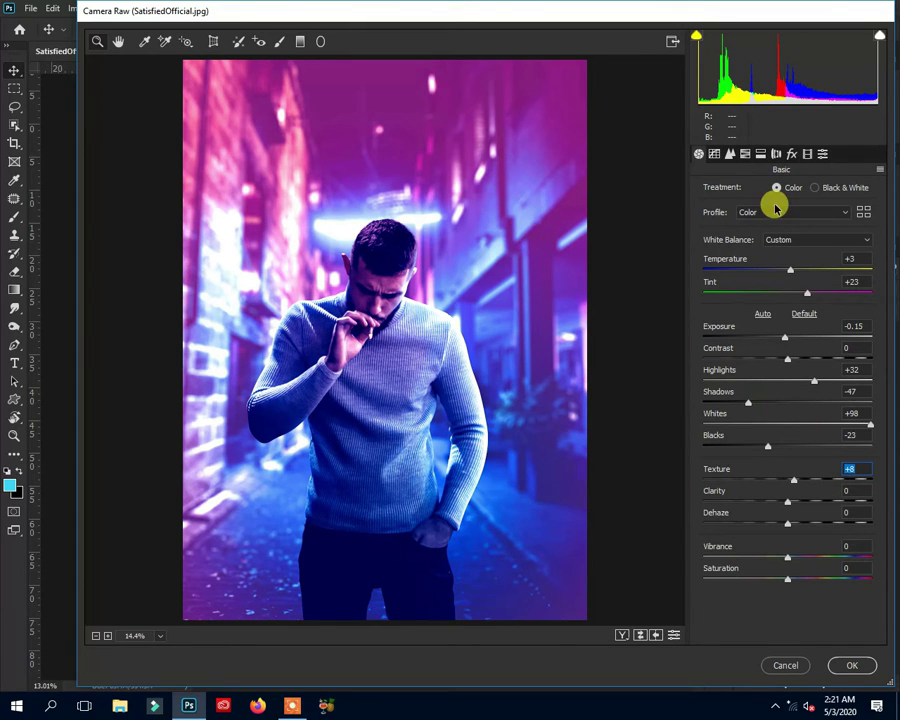
click(729, 154)
Step: Set Sharpening Amount to 27, preview the Natural preset, and apply the Camera Raw grade to Layer 7
drag(703, 212, 733, 212)
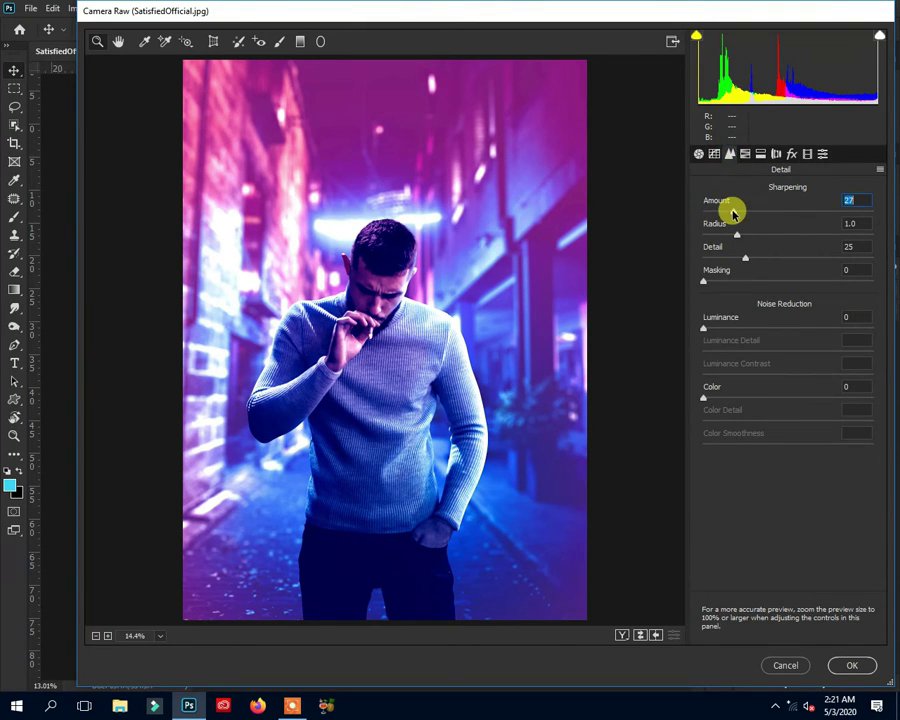
click(822, 154)
click(729, 243)
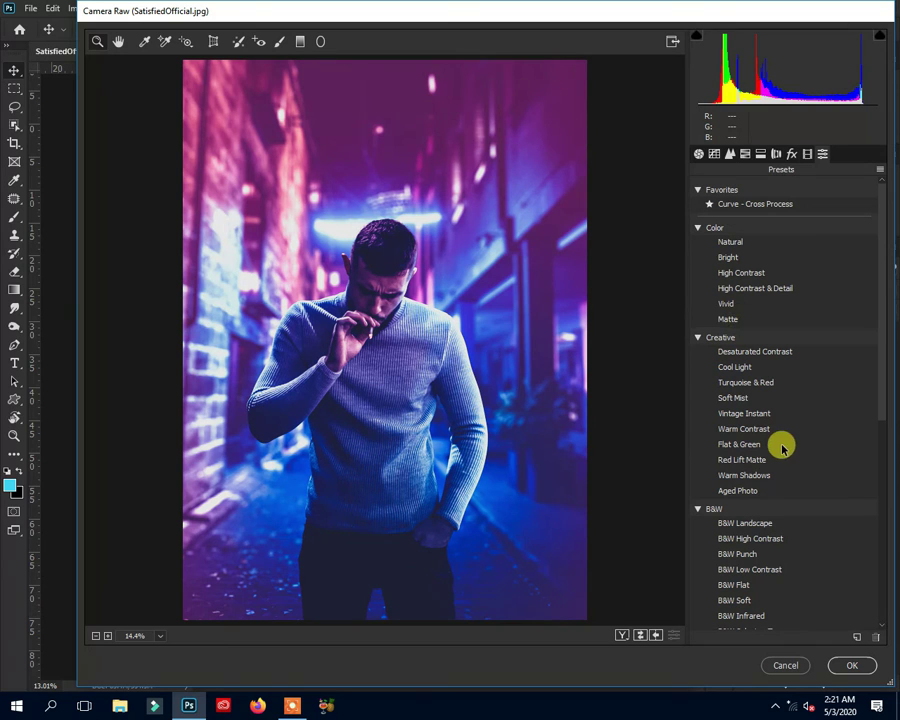
scroll(762, 522, down, 7)
scroll(760, 516, down, 1)
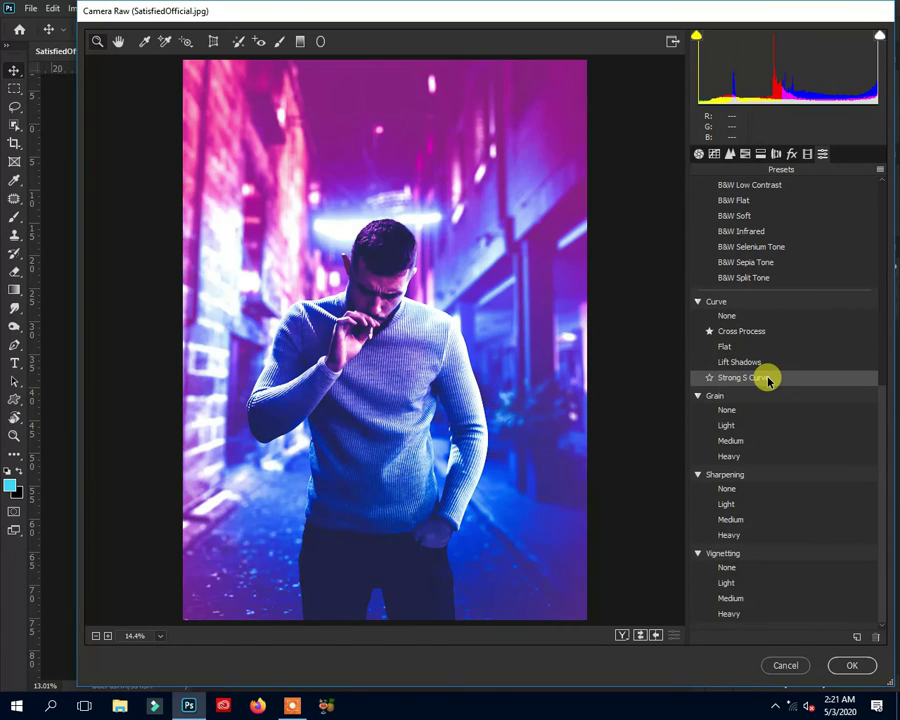
click(842, 665)
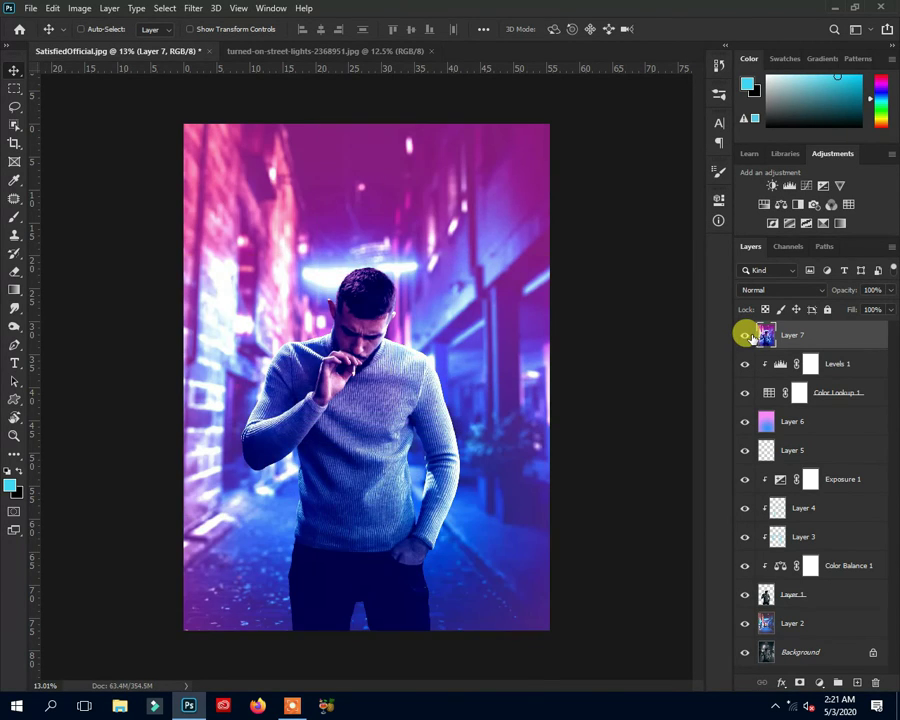
click(745, 335)
click(745, 335)
click(745, 335)
click(745, 335)
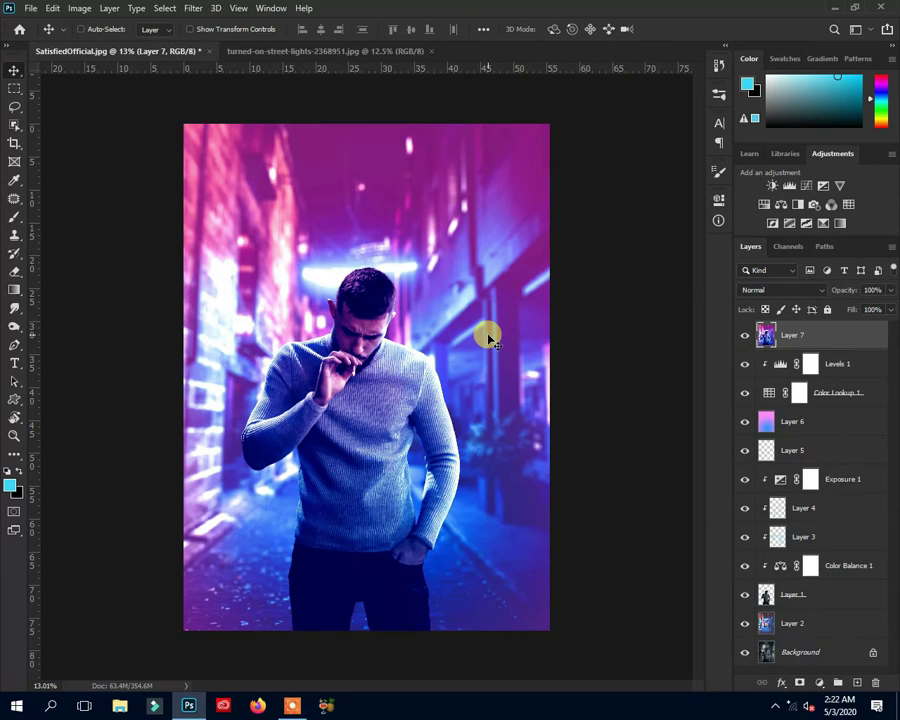
scroll(490, 340, up, 1)
scroll(490, 340, up, 1)
scroll(490, 340, up, 1)
scroll(490, 340, down, 4)
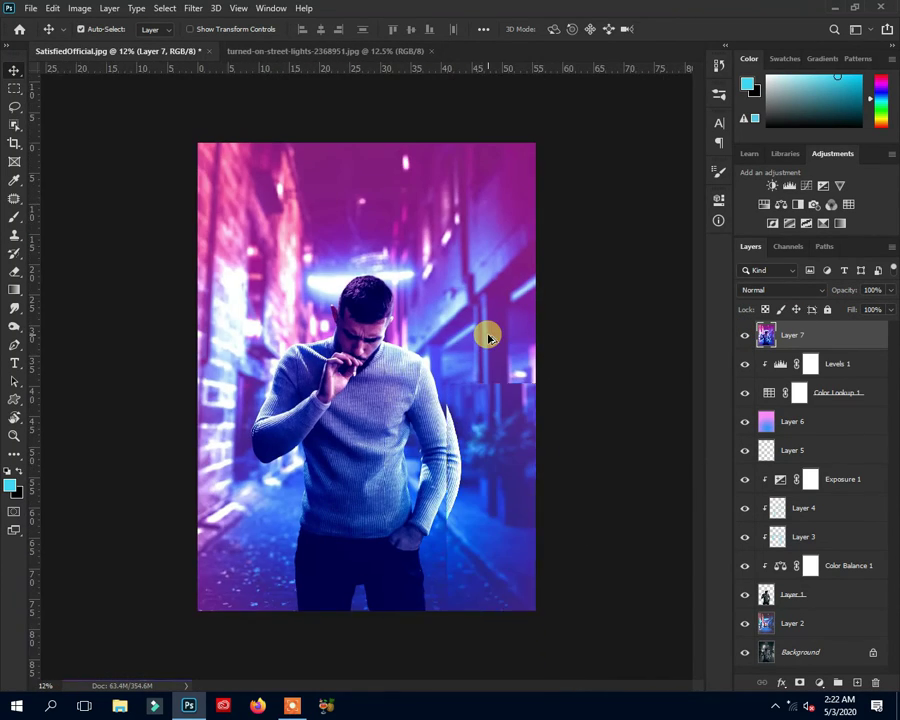
scroll(490, 340, up, 1)
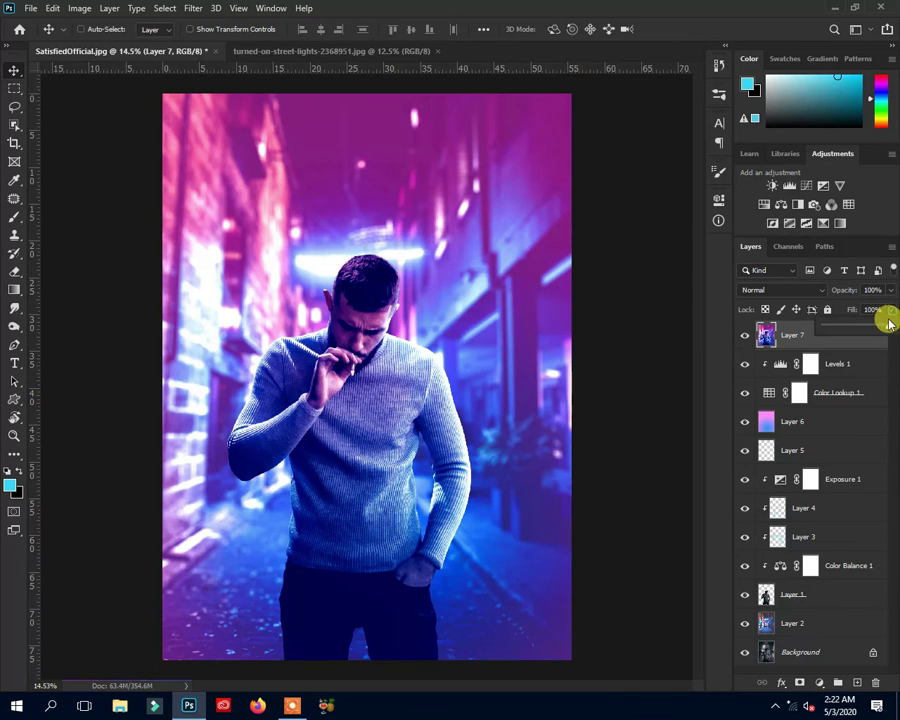